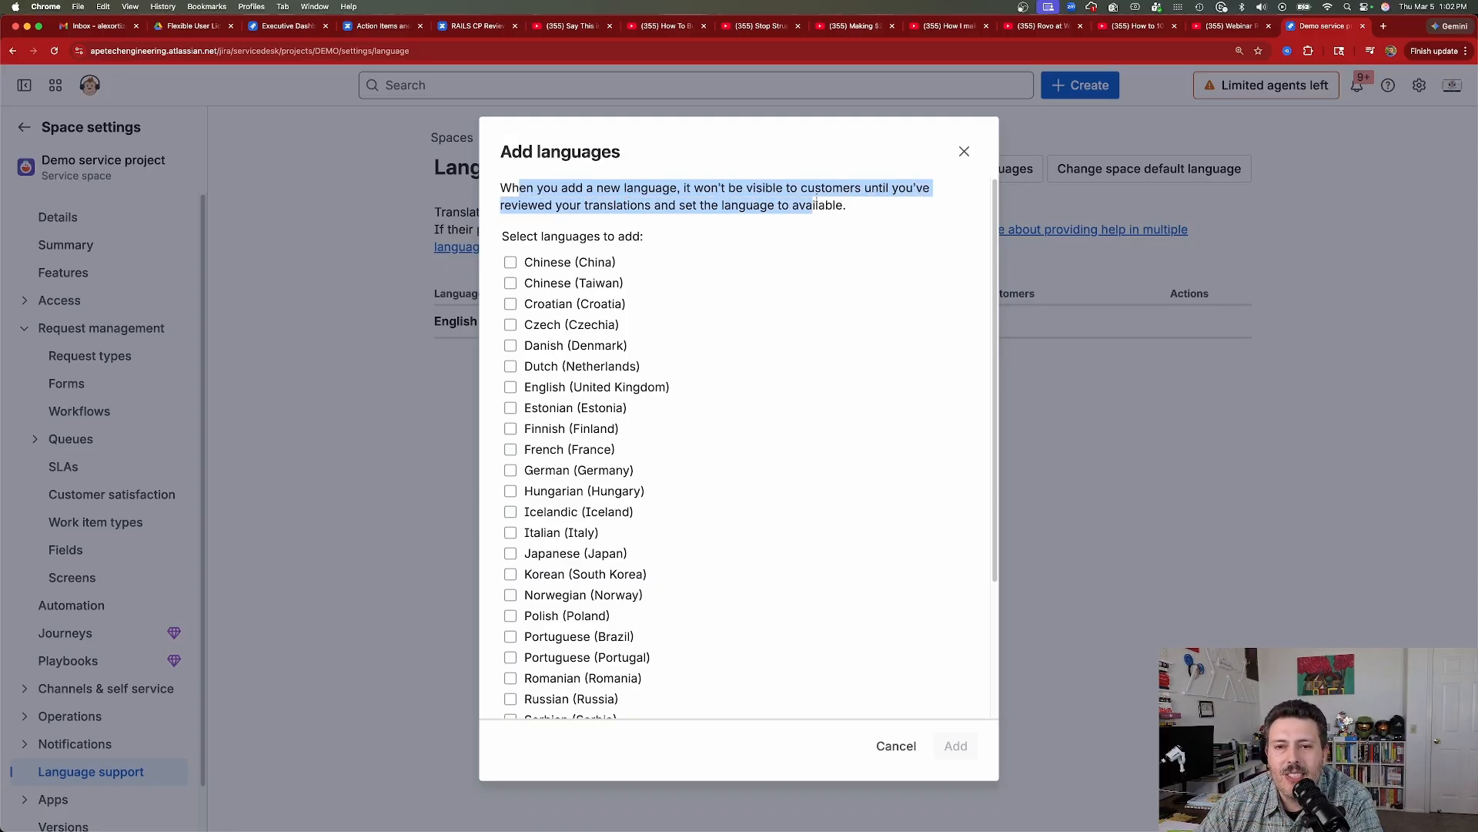
# Add Spanish (Spain) as a language for the Demo service project.
pyautogui.click(868, 216)
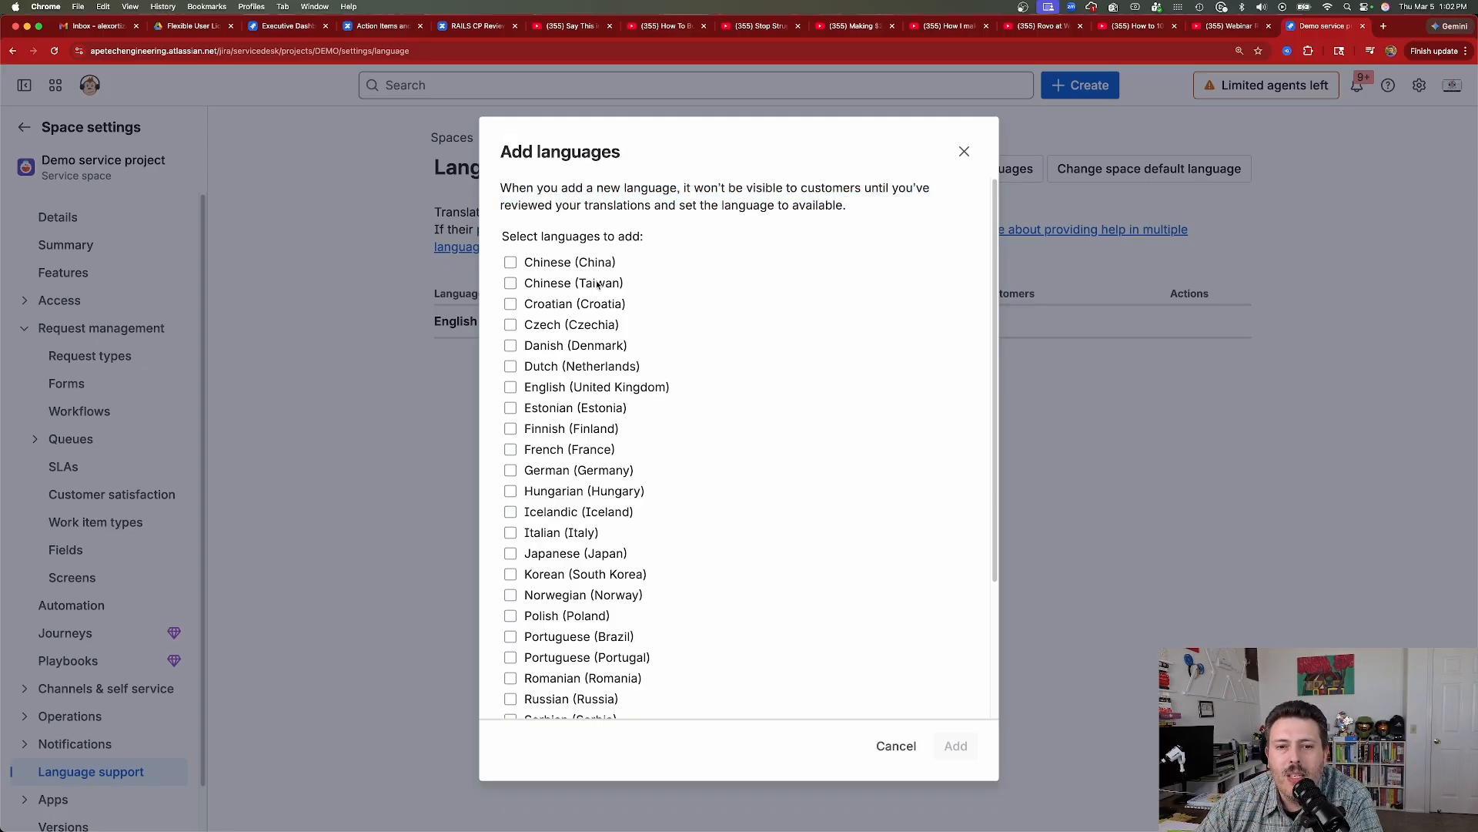
pyautogui.scroll(-5, 602, 349)
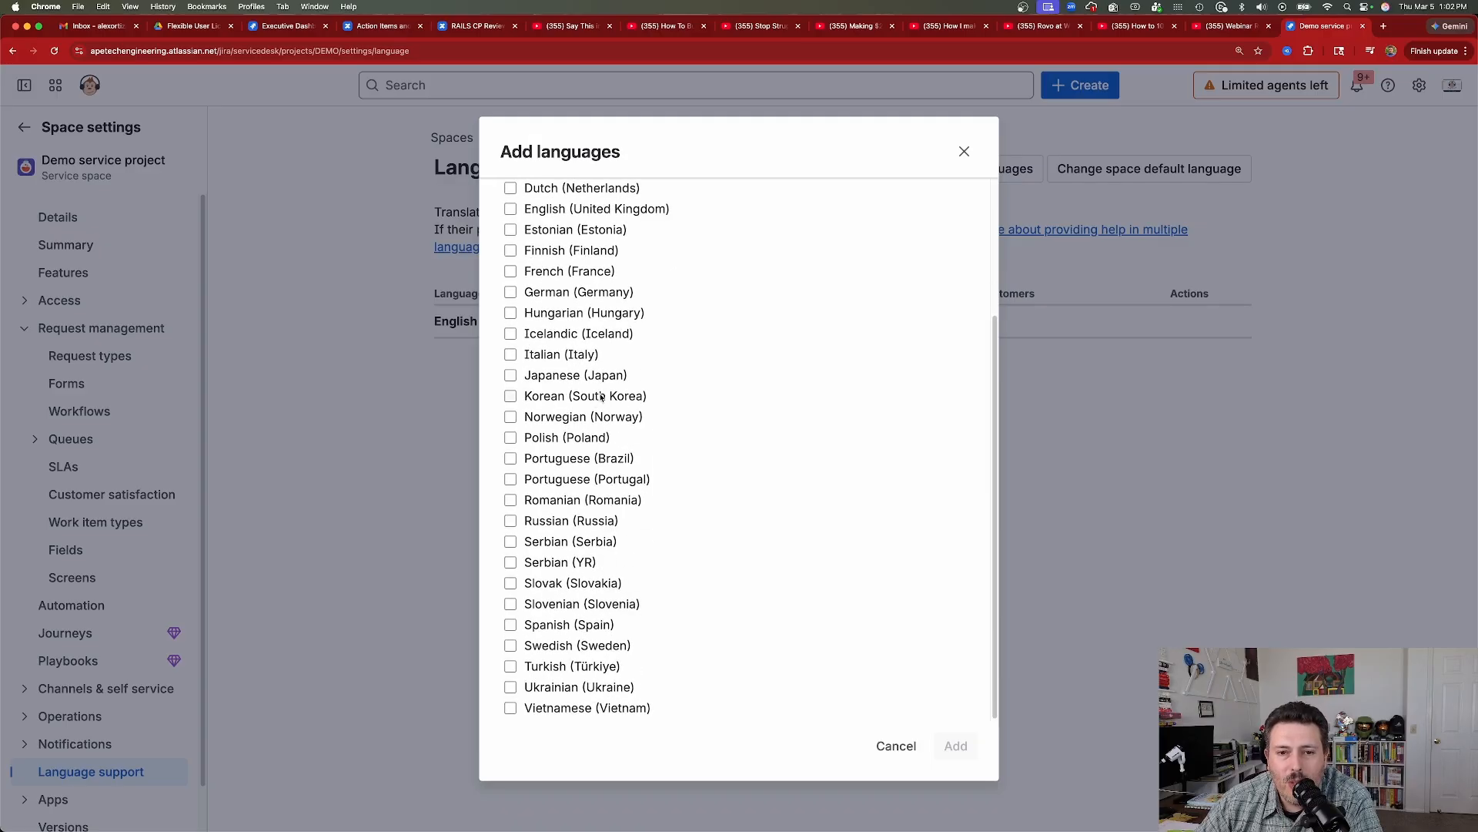
pyautogui.click(512, 628)
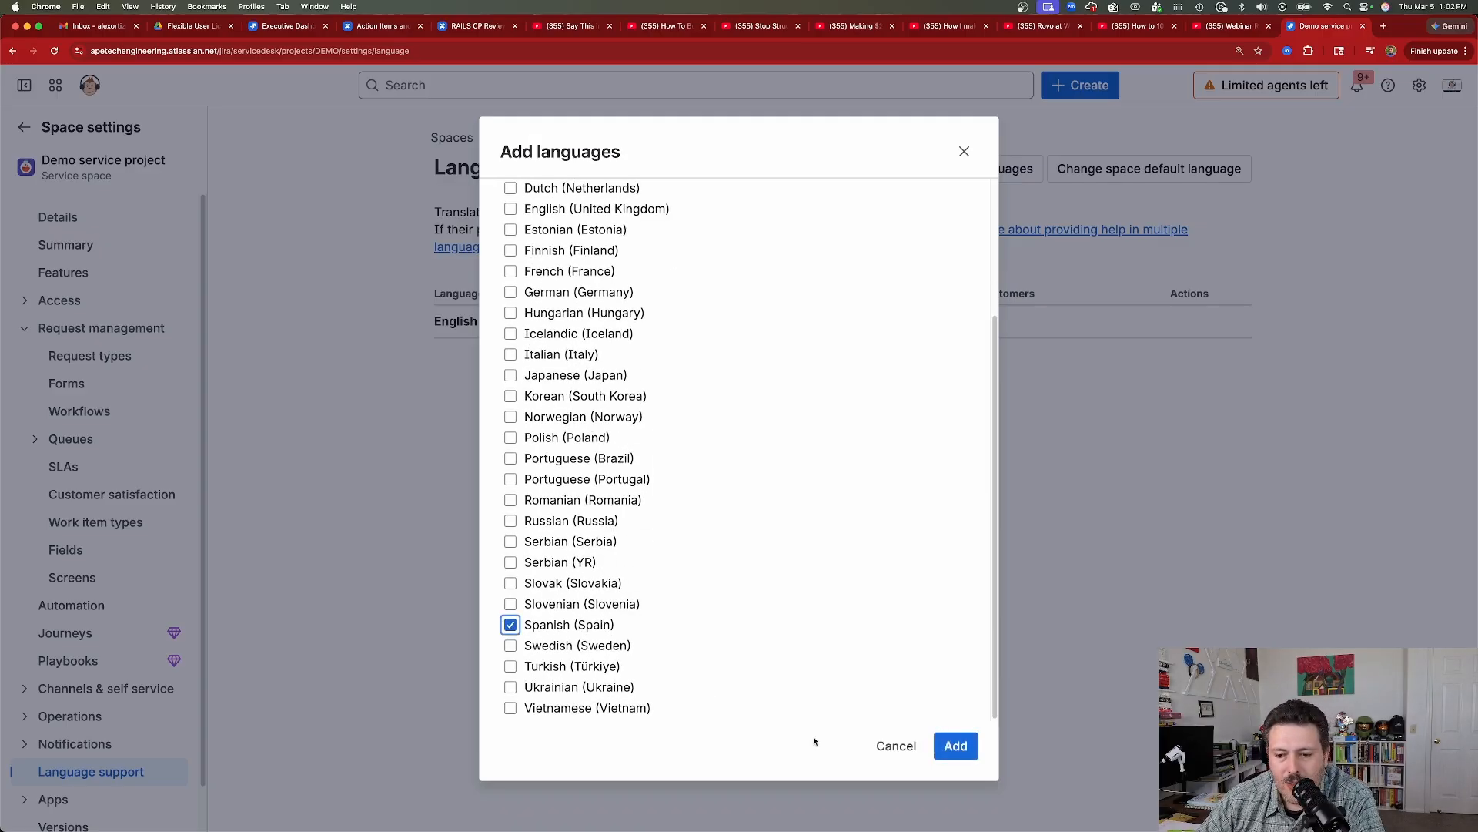
pyautogui.click(944, 747)
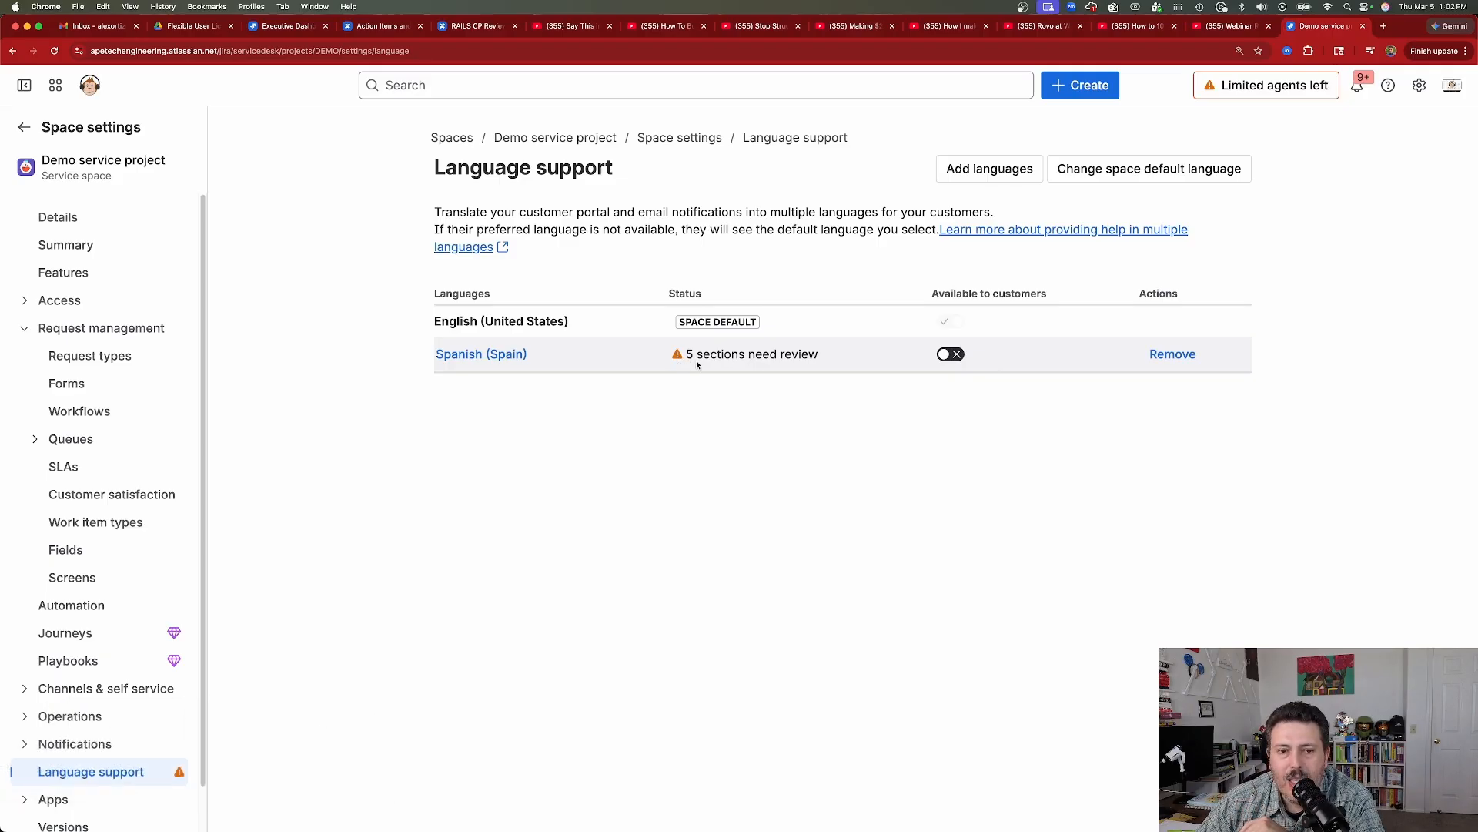
# Review the Spanish (Spain) portal content against the English text, confirm the suggested welcome message translation and save.
pyautogui.click(487, 358)
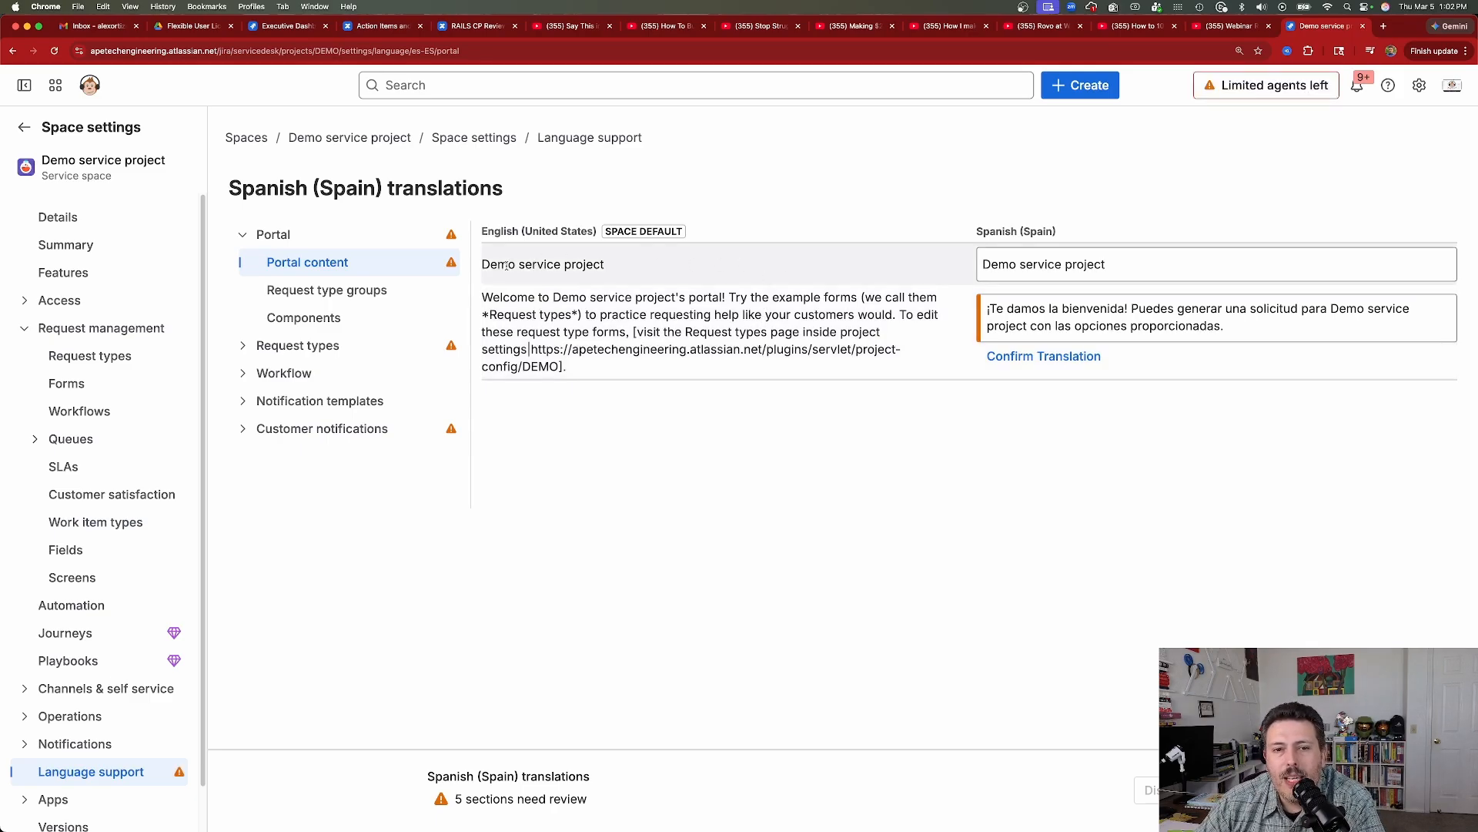
pyautogui.moveTo(485, 266); pyautogui.dragTo(587, 266)
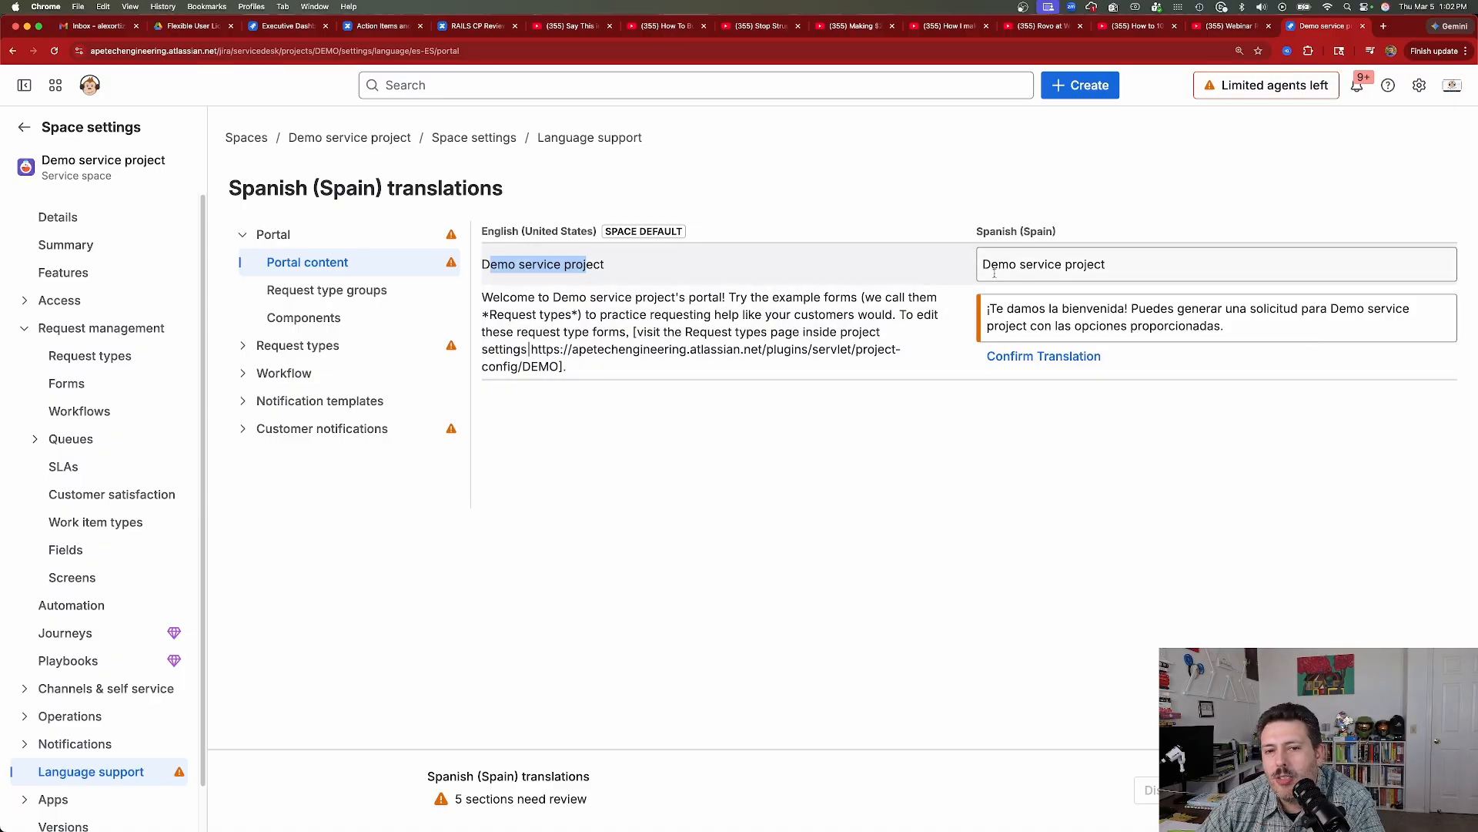
pyautogui.moveTo(988, 270); pyautogui.dragTo(1167, 271)
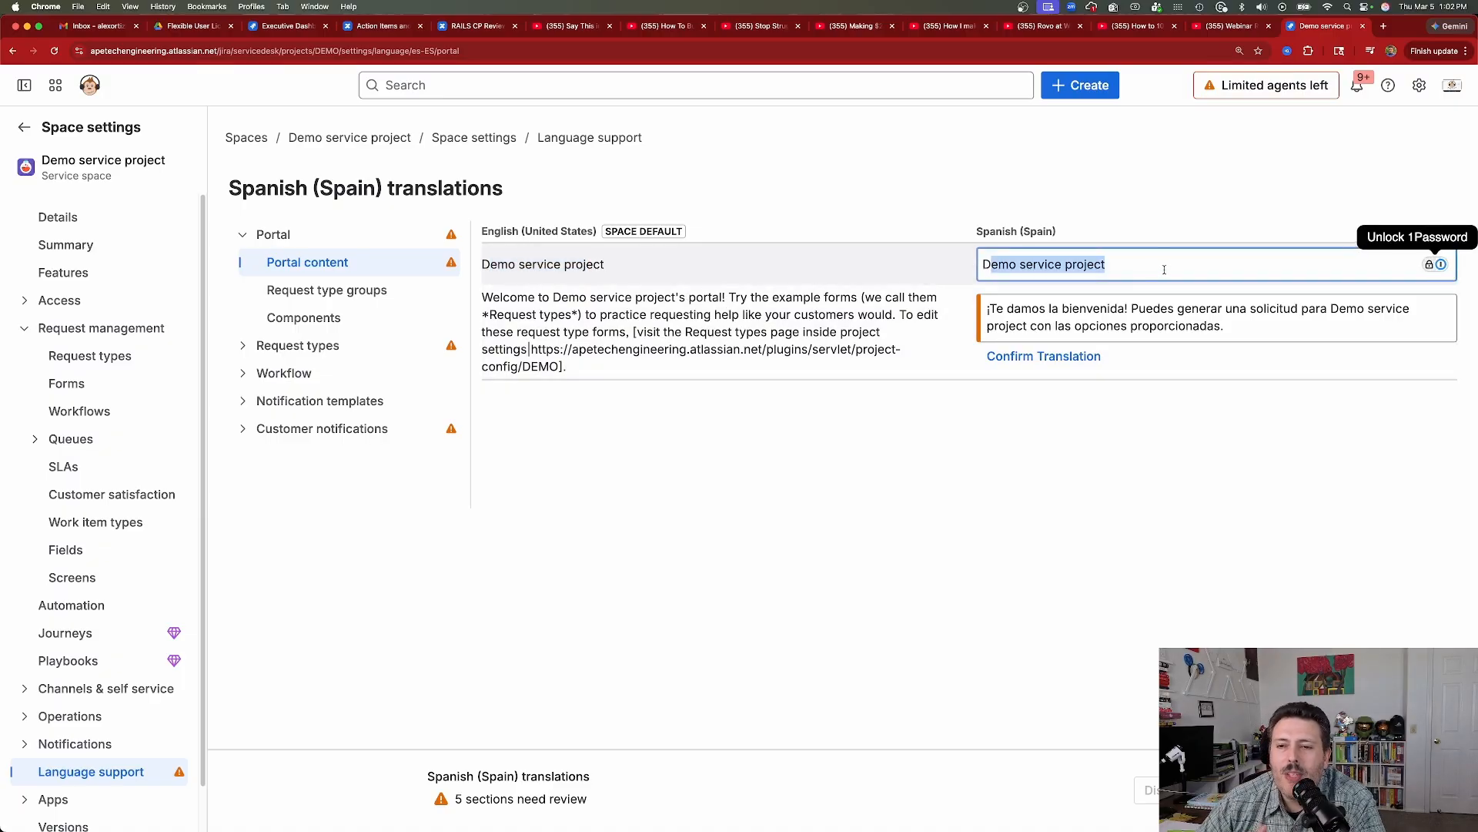
pyautogui.click(1164, 270)
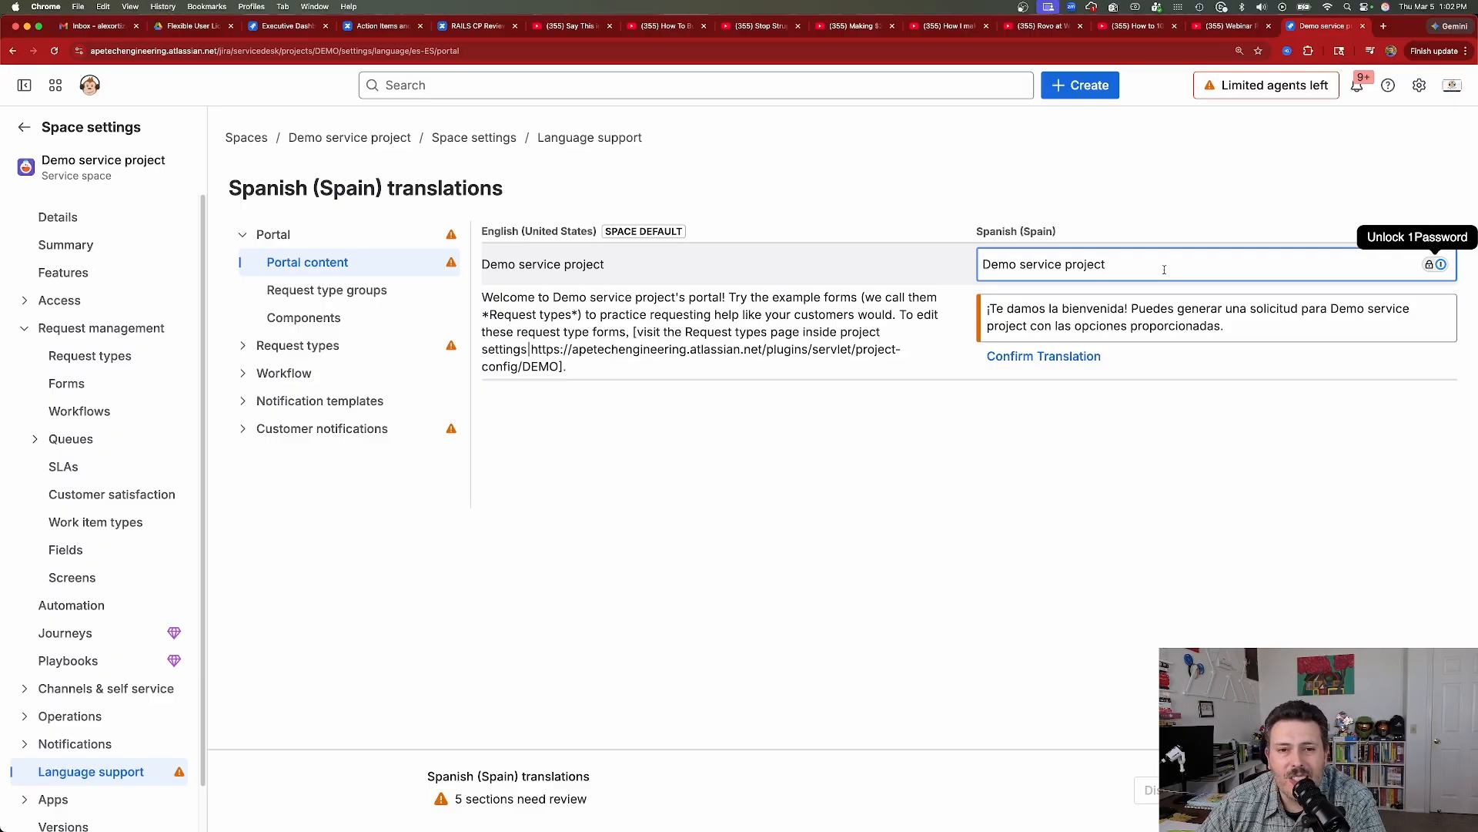
pyautogui.moveTo(554, 298); pyautogui.dragTo(730, 331)
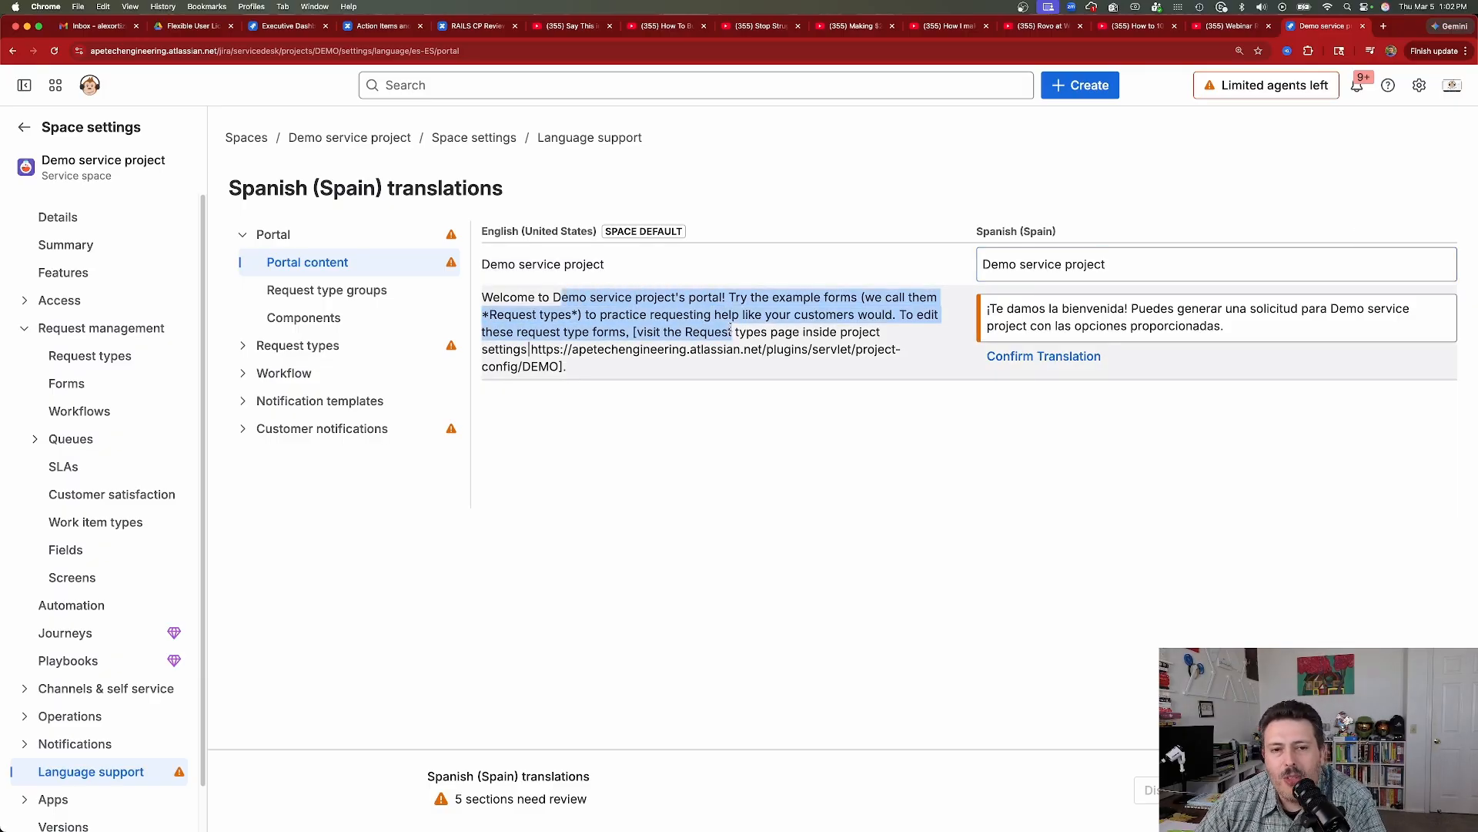
pyautogui.moveTo(500, 298); pyautogui.dragTo(682, 362)
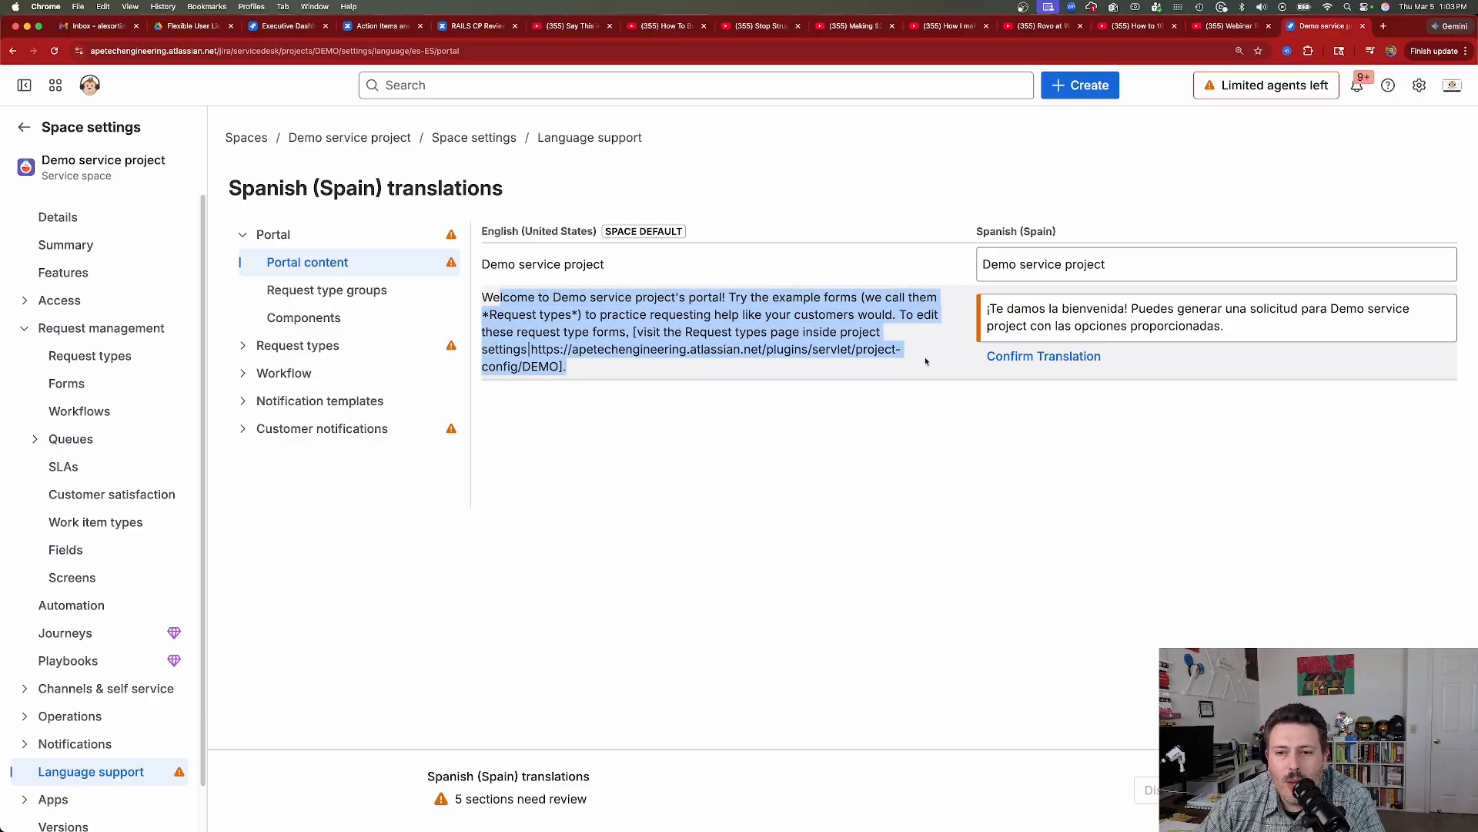
pyautogui.moveTo(991, 308); pyautogui.dragTo(1185, 331)
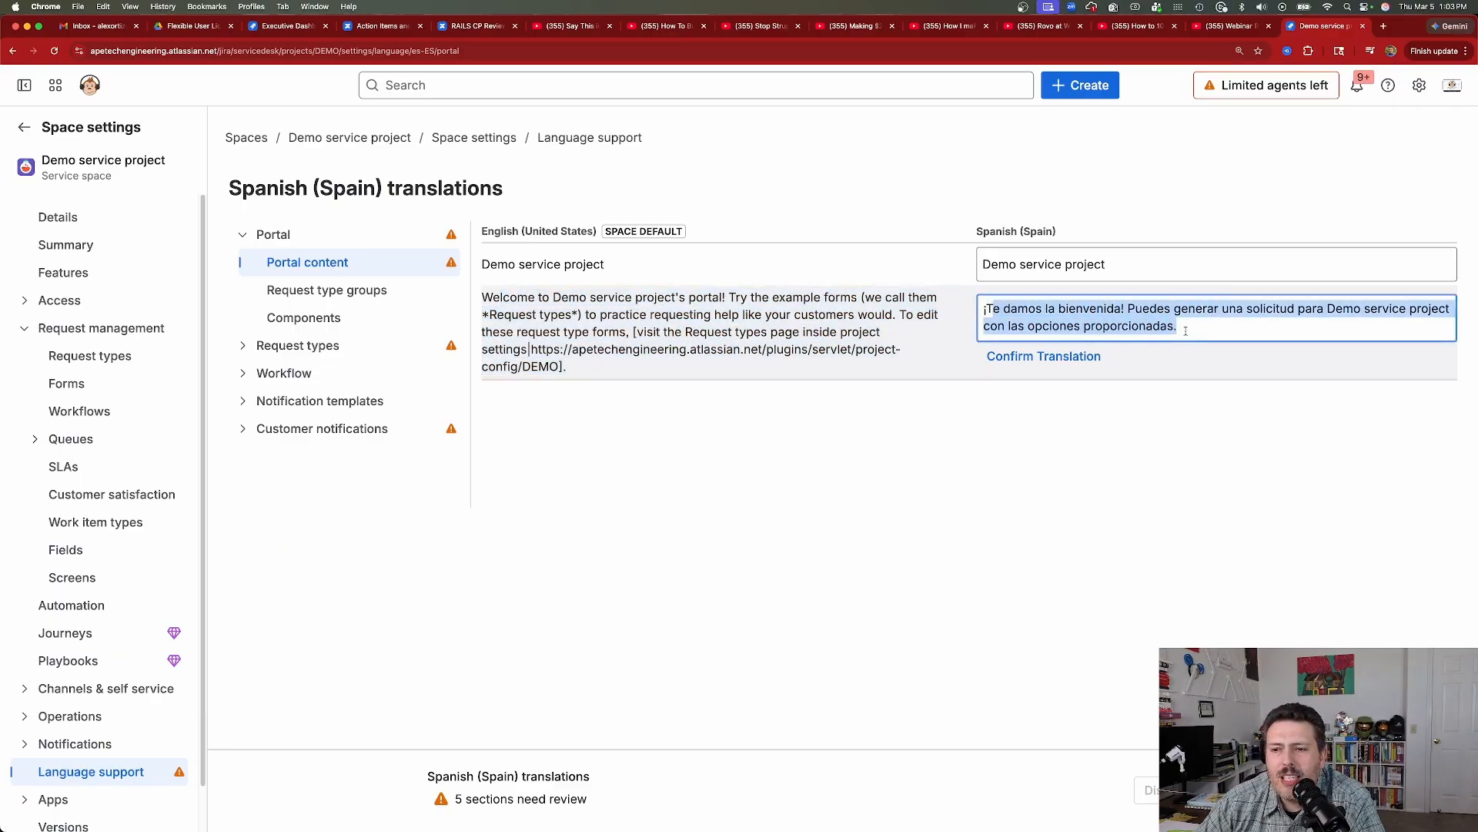
pyautogui.click(1223, 333)
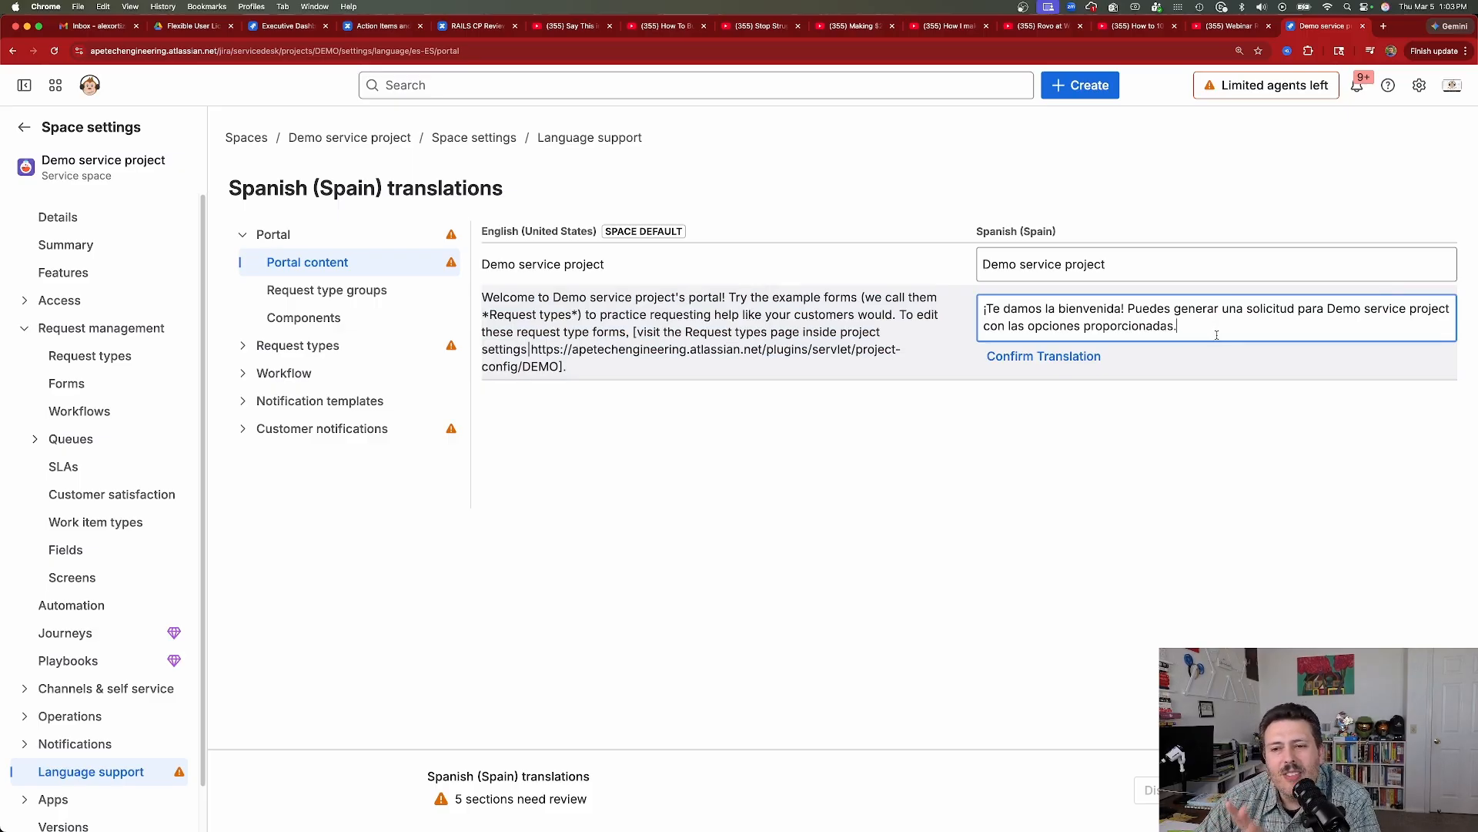
pyautogui.click(1052, 360)
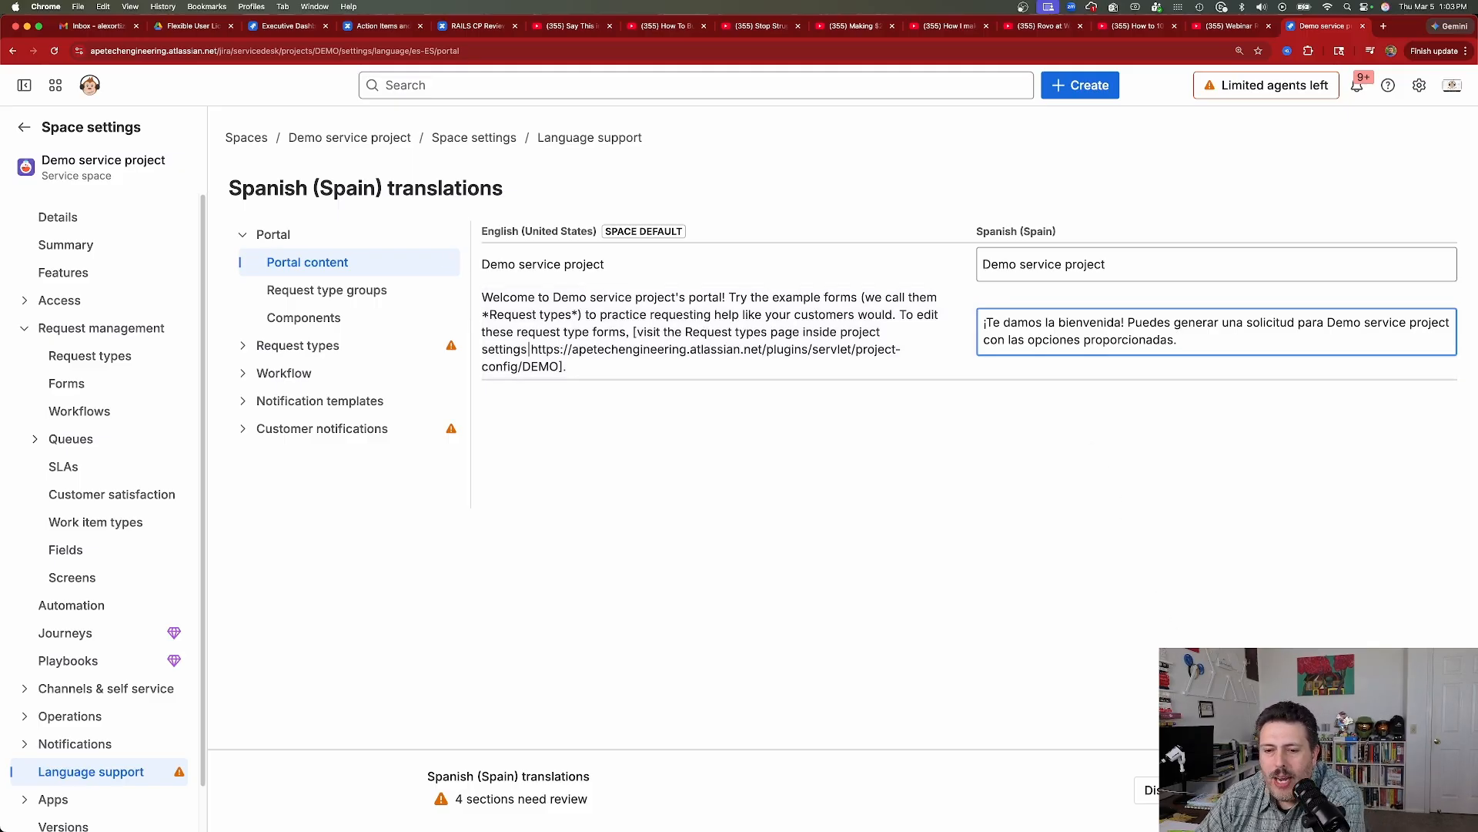
pyautogui.click(1228, 790)
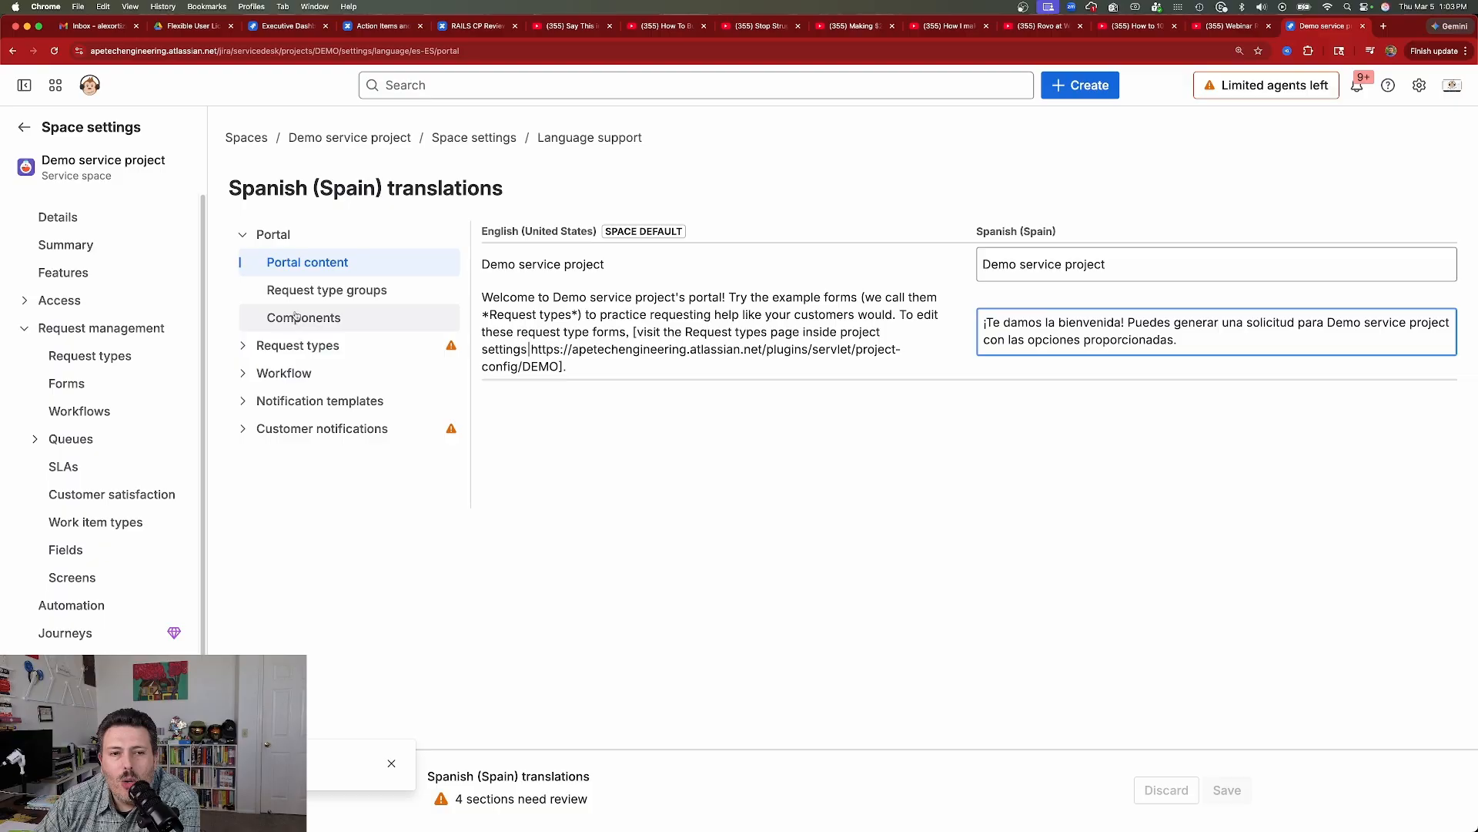
# Open the Spanish translations of the Computer support request type and start entering a translation for Delivery Date.
pyautogui.click(303, 347)
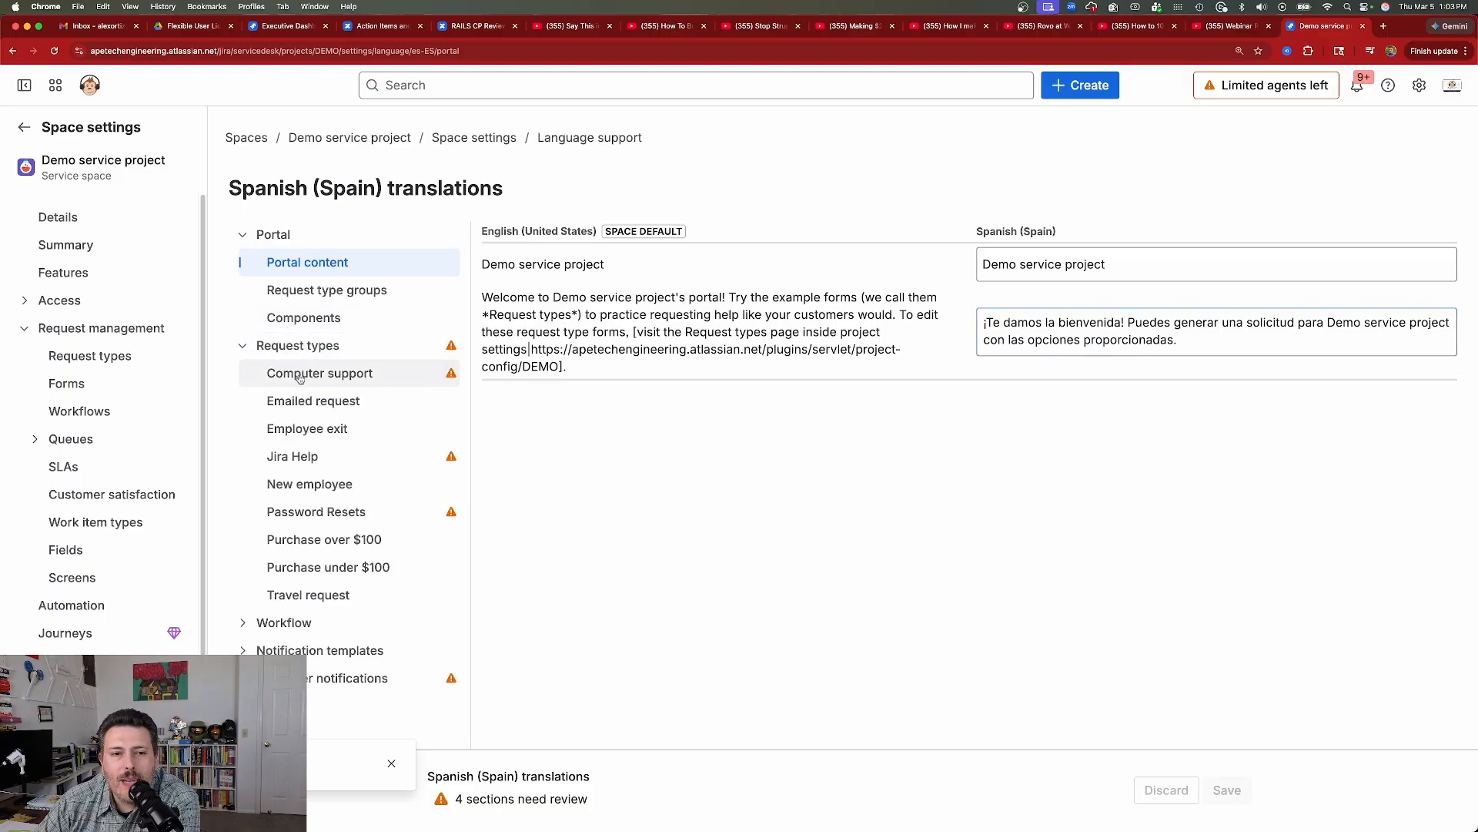
pyautogui.click(301, 374)
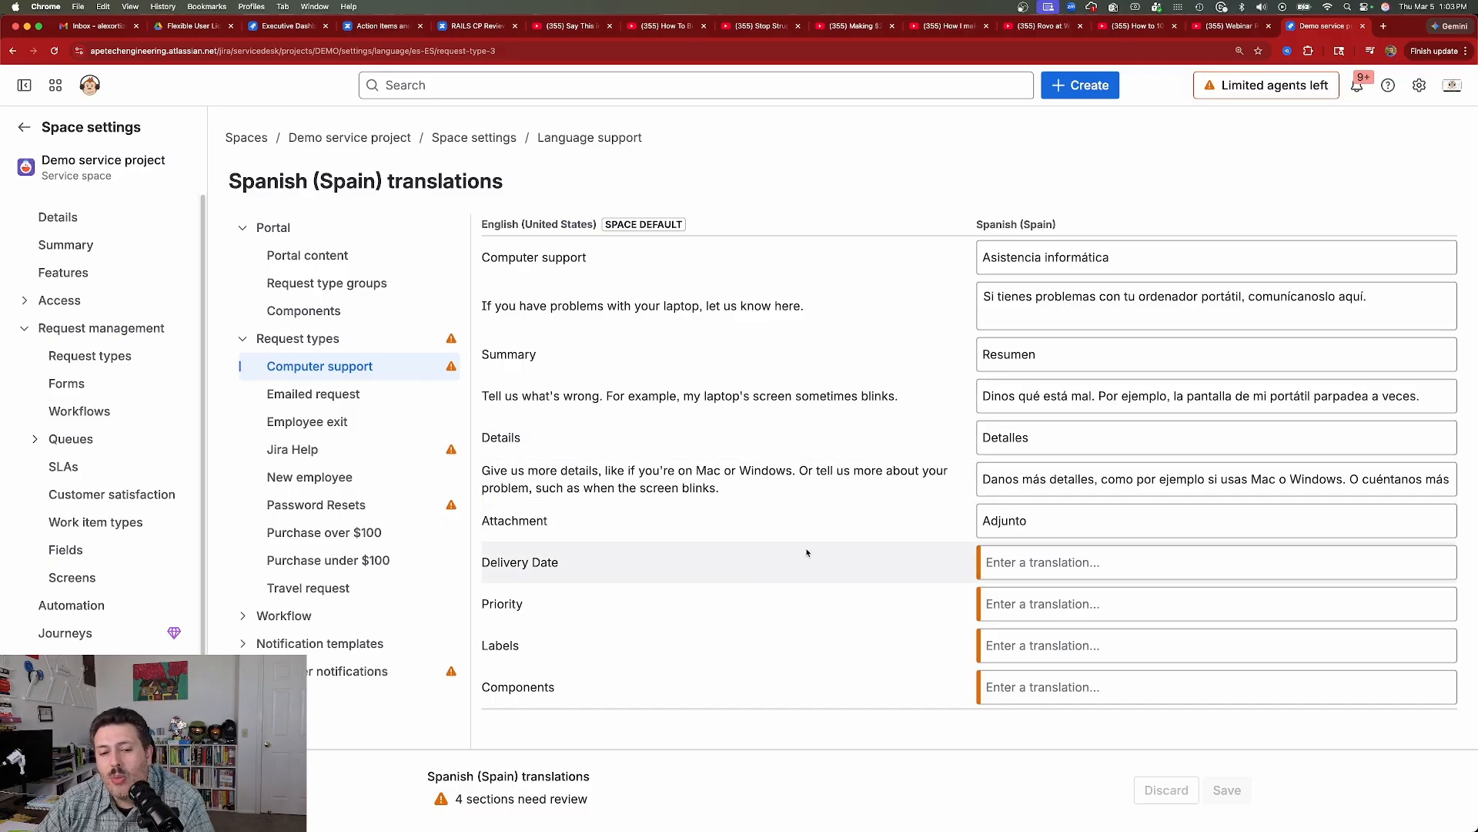
pyautogui.click(1029, 562)
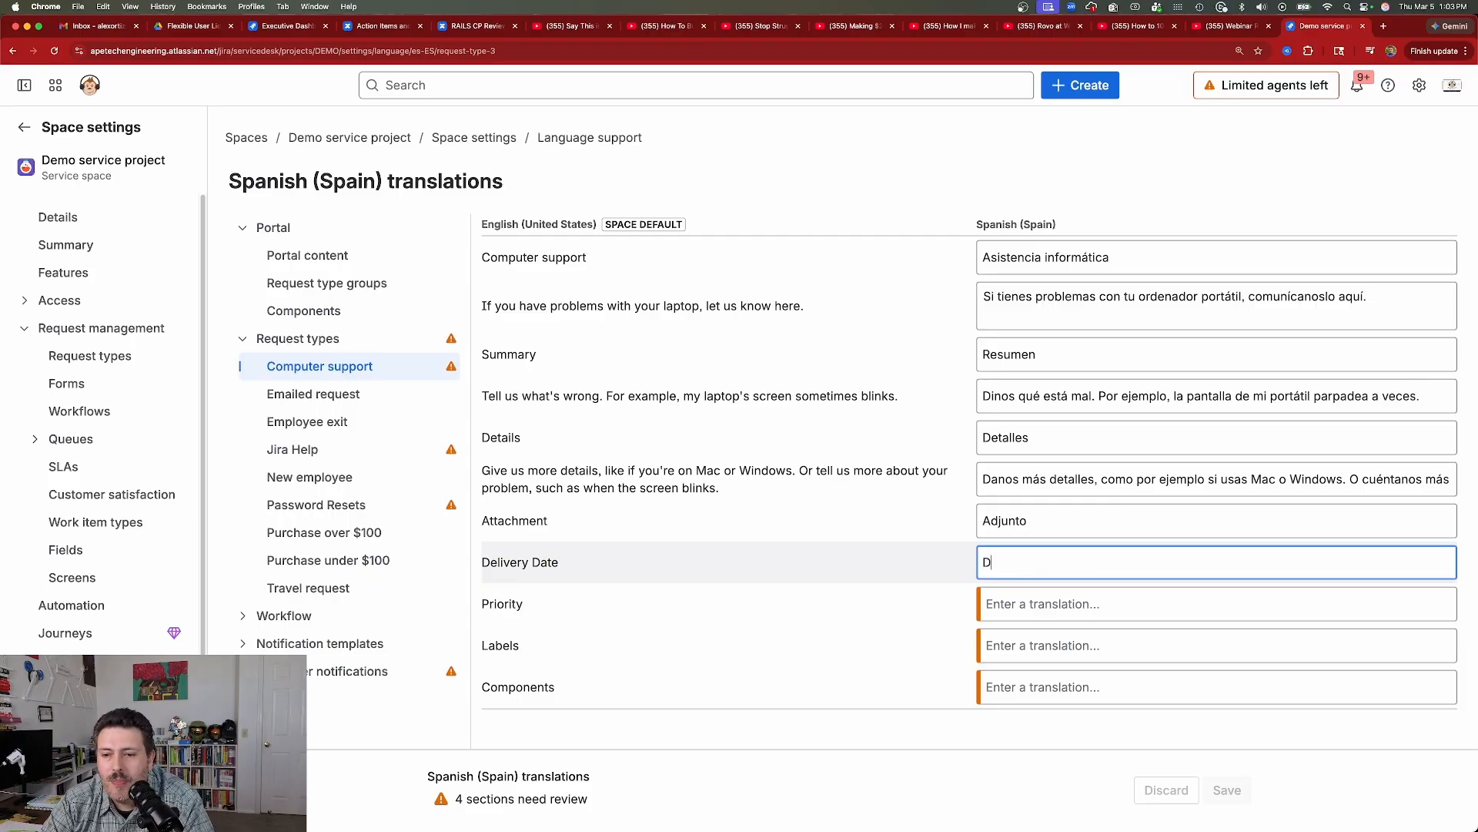
pyautogui.write('Die de')
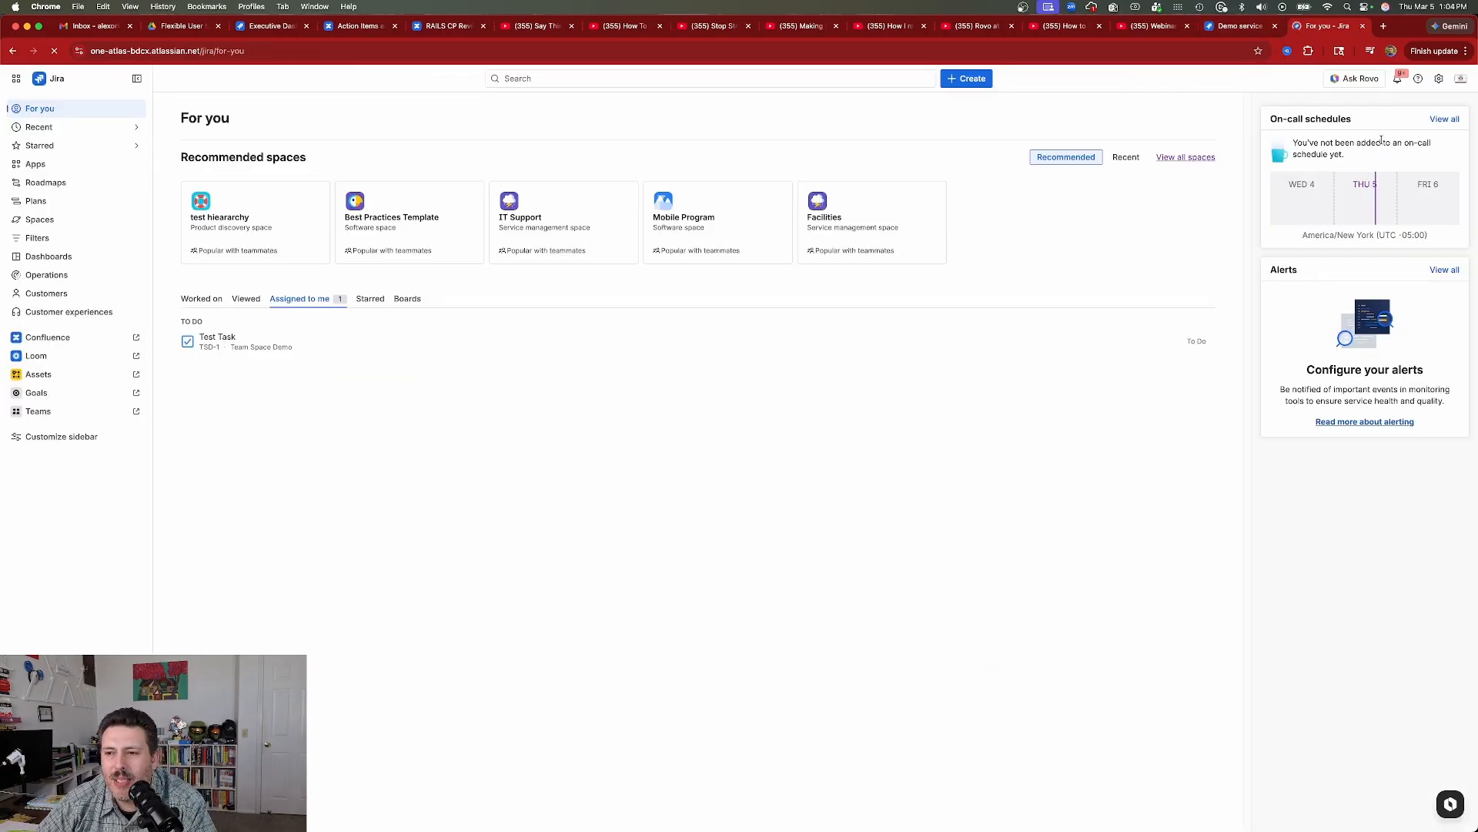
# On the Jira home page, ask Rovo "how do you say delivery date in spanish?" and copy the phrase "Fecha de entrega".
pyautogui.click(1356, 78)
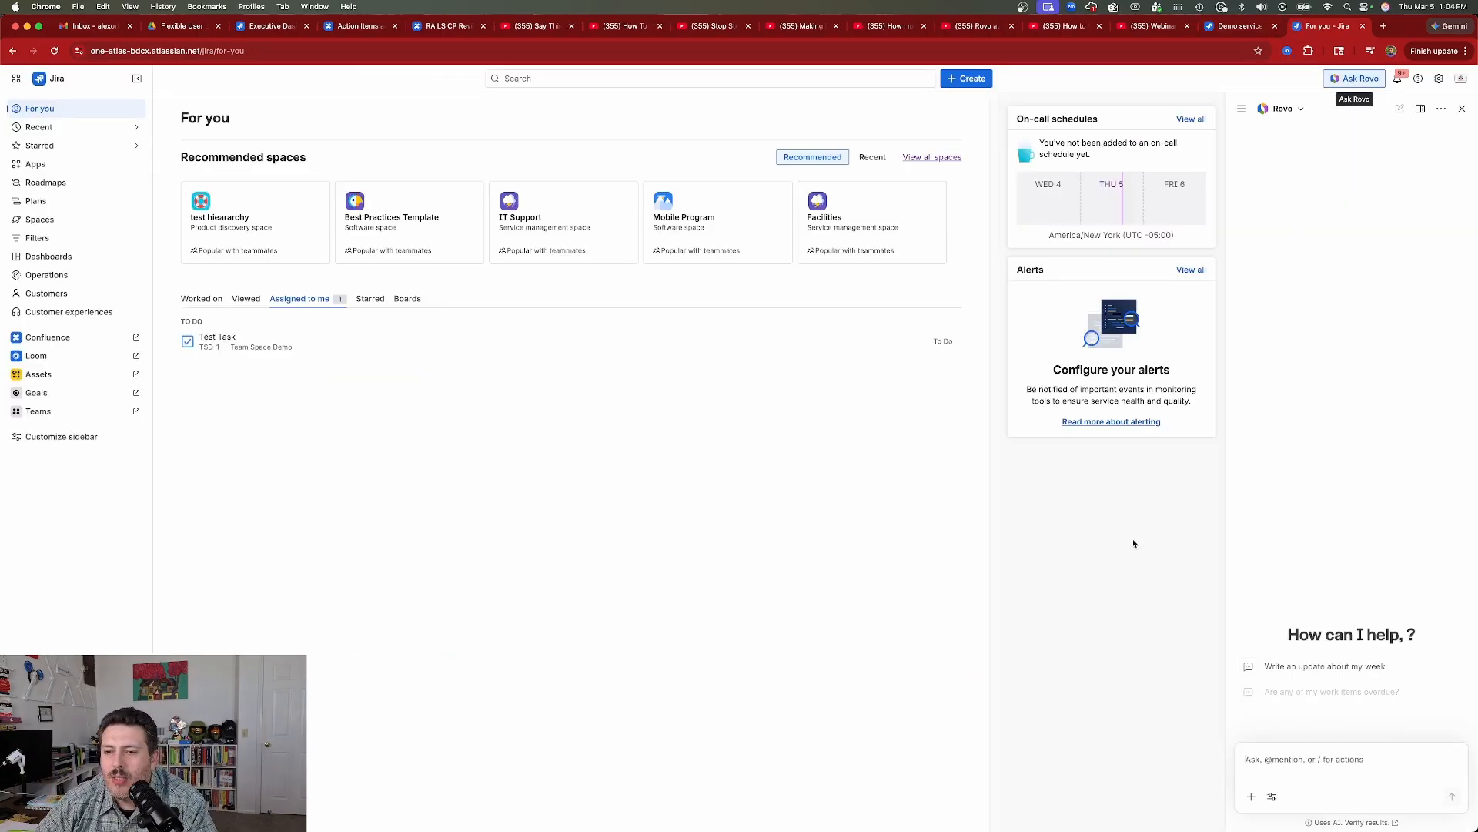
pyautogui.write('how d')
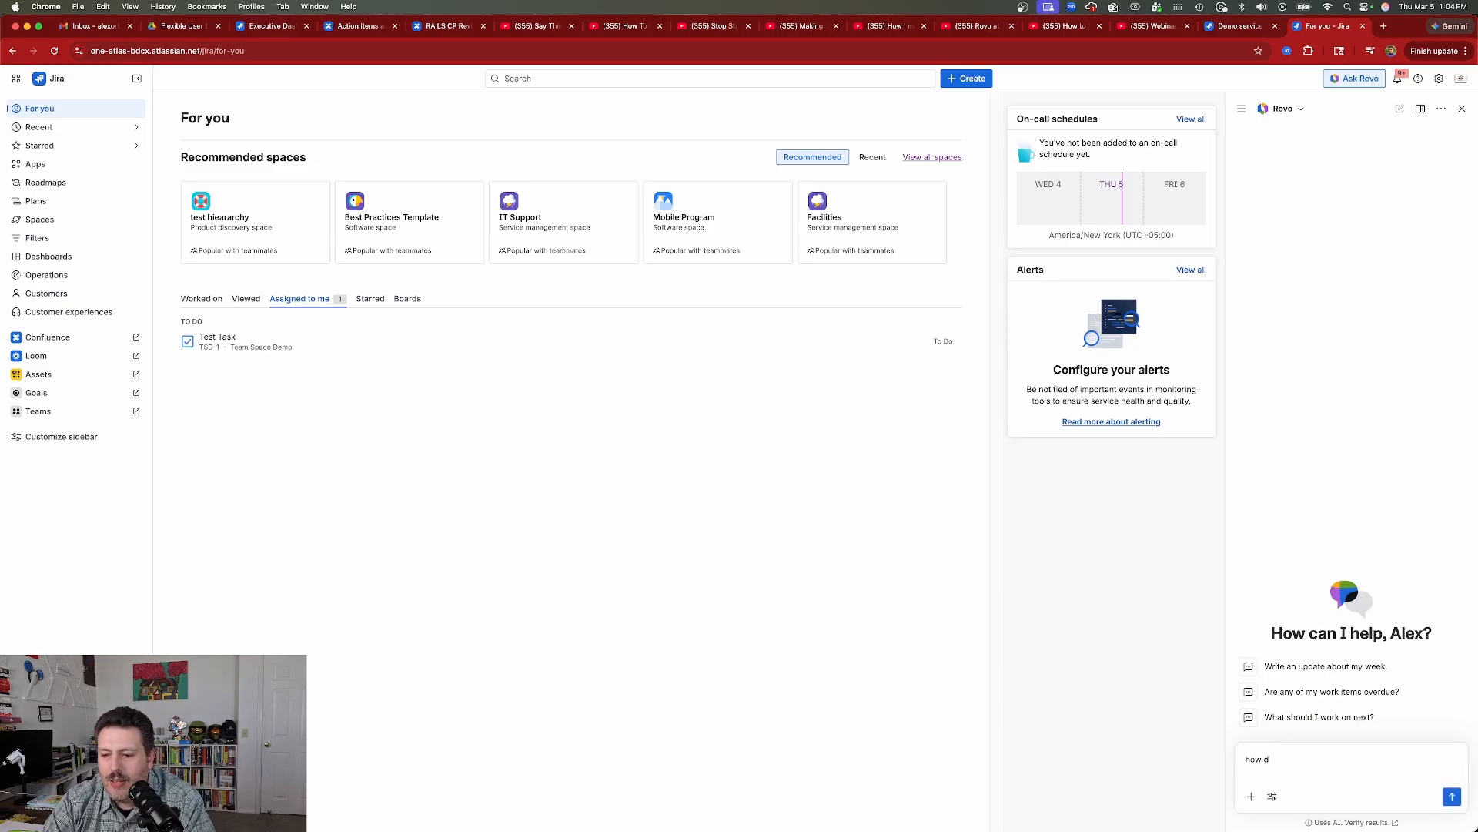
pyautogui.write('o you say delivery date in spanish?')
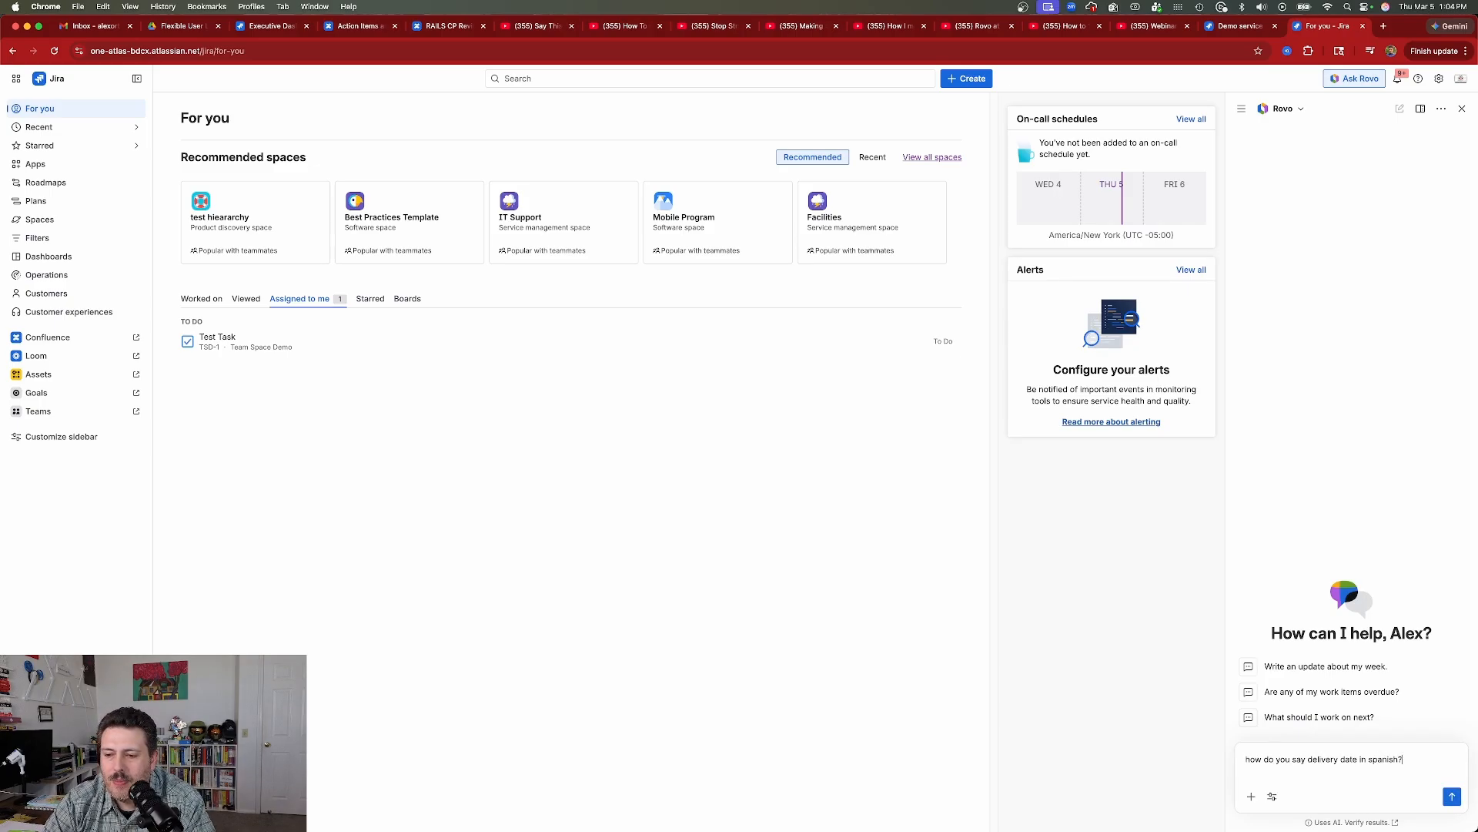
pyautogui.press('Return')
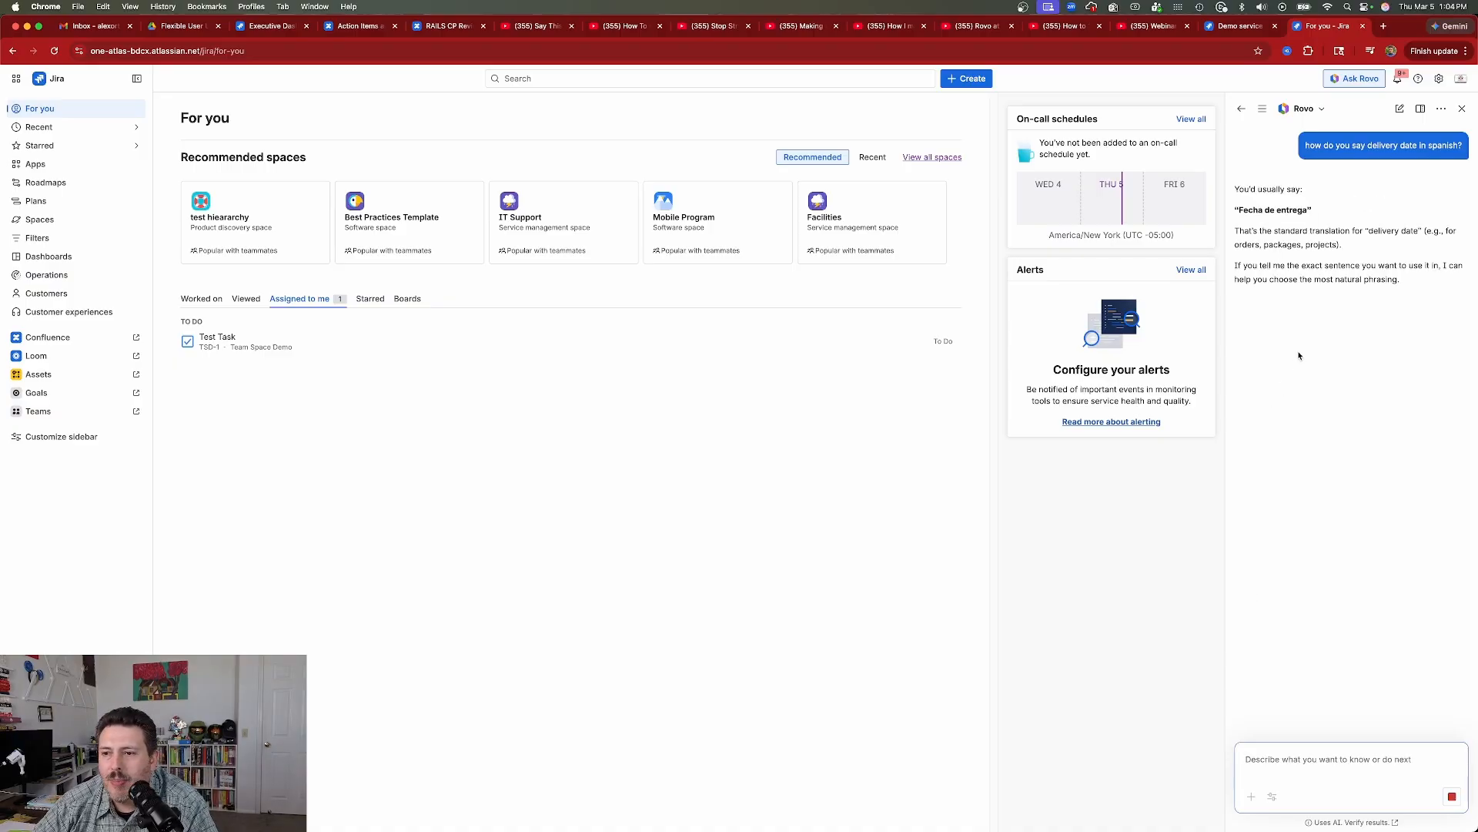
pyautogui.moveTo(1310, 211); pyautogui.dragTo(1239, 215)
pyautogui.press('super+c')
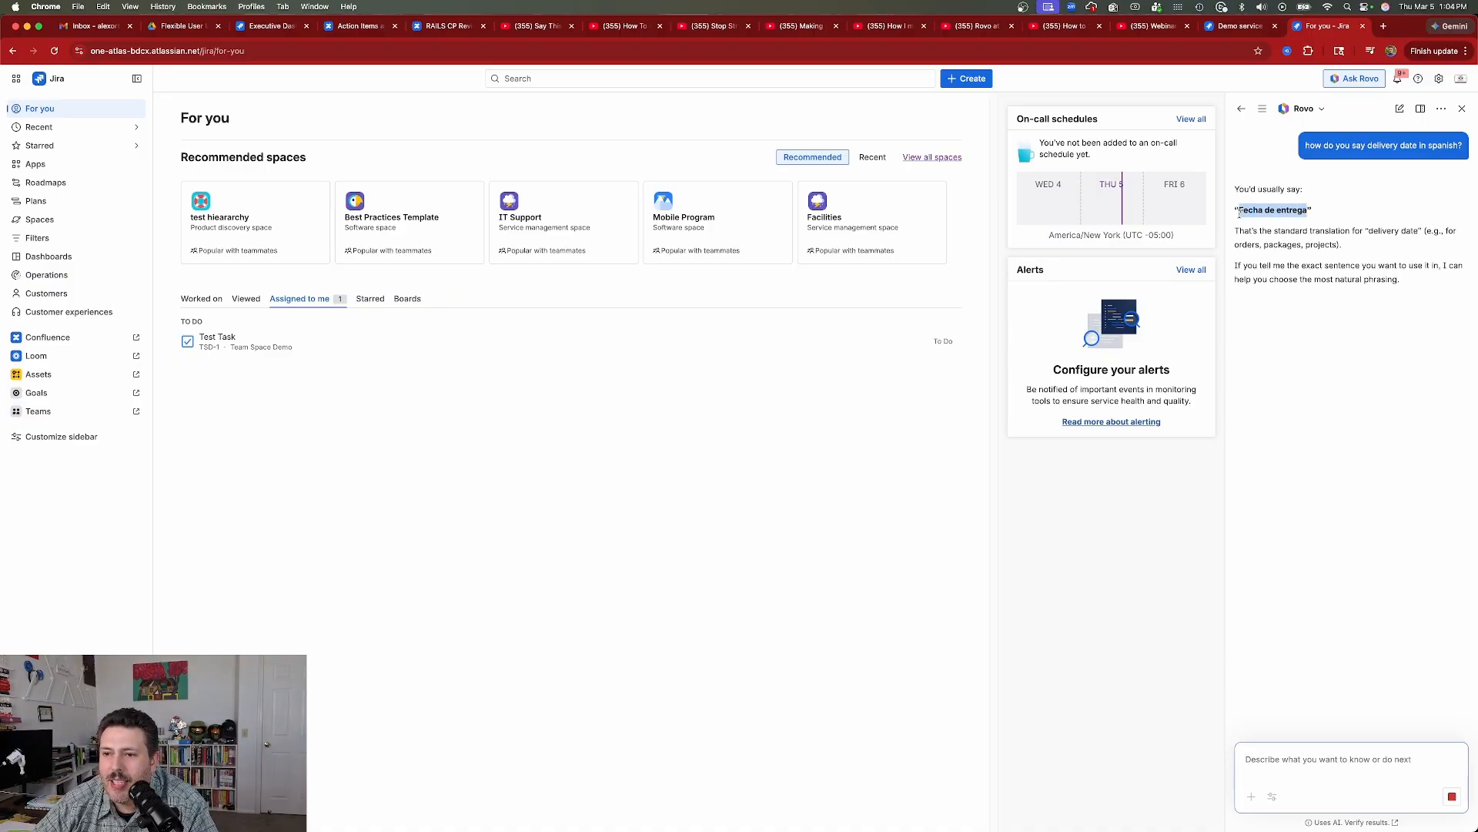
# Return to the Demo service project translations and replace the Delivery Date translation with "Fecha de entrega".
pyautogui.click(1223, 28)
pyautogui.press('super+a')
pyautogui.press('super+v')
# Copy the Priority field name and ask Rovo "how do you say: Priority in spanish".
pyautogui.moveTo(565, 608); pyautogui.dragTo(485, 604)
pyautogui.press('super+c')
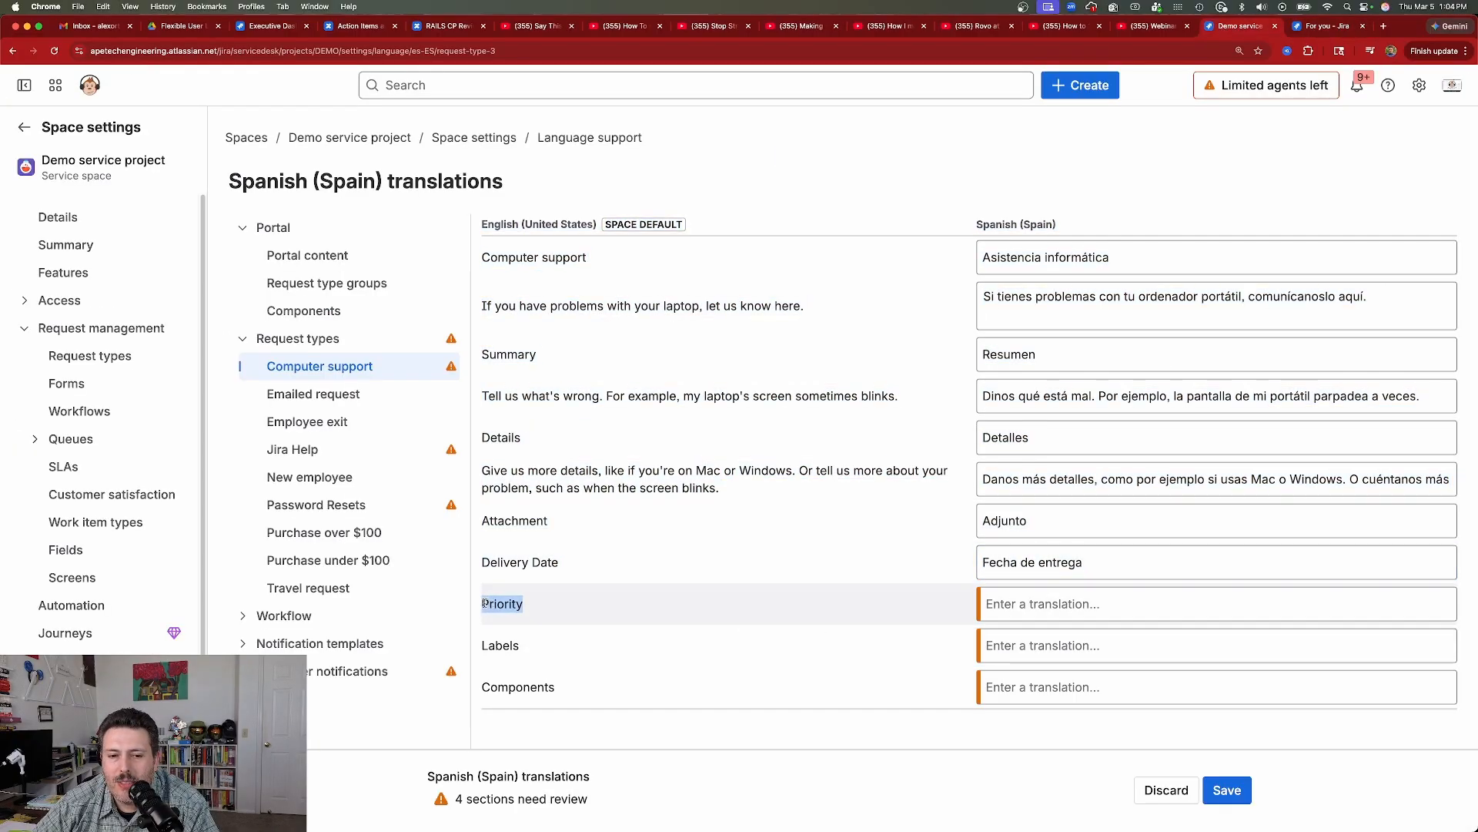
pyautogui.click(1326, 27)
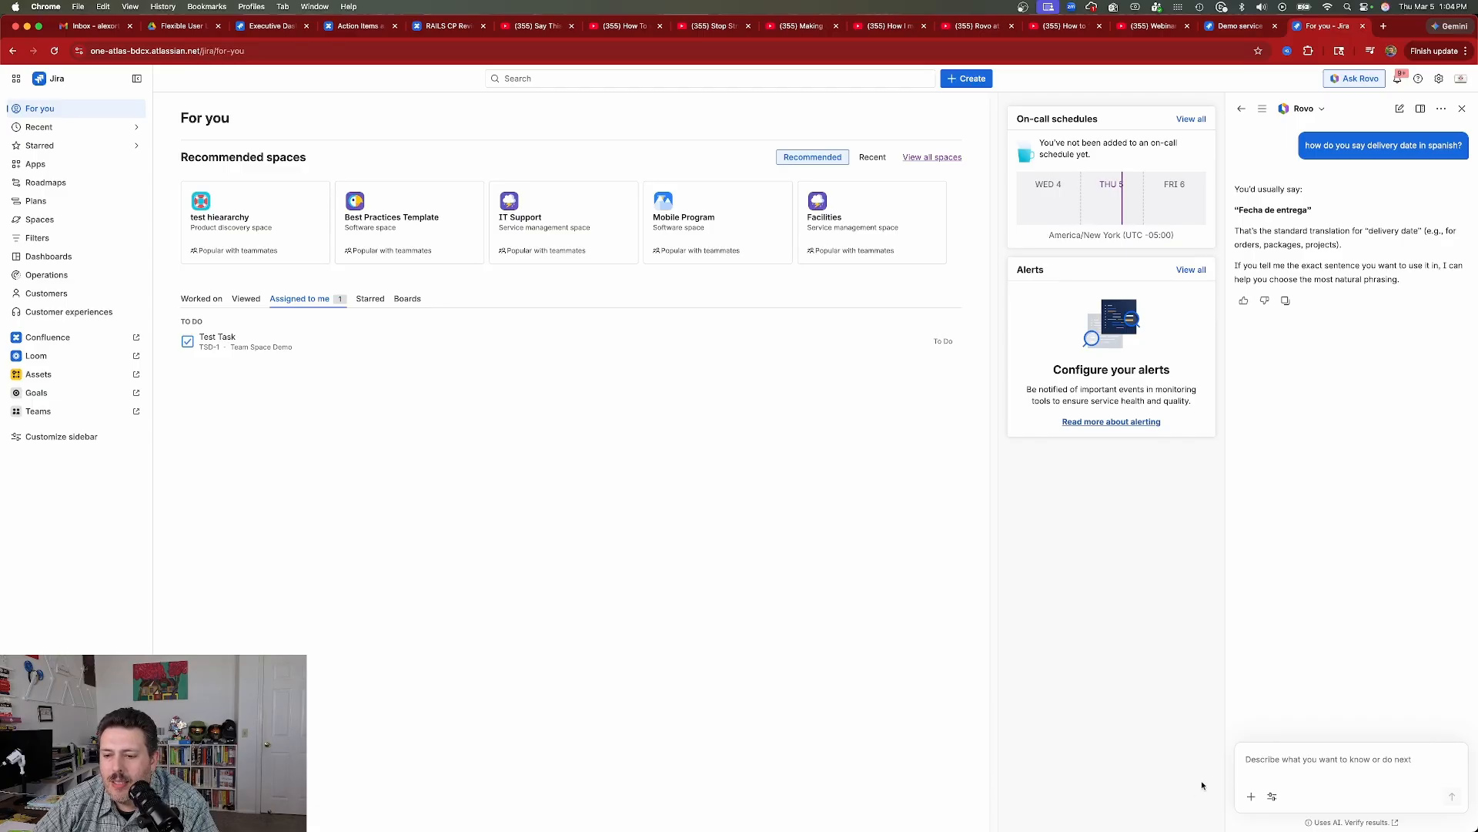
pyautogui.write('how do you sa')
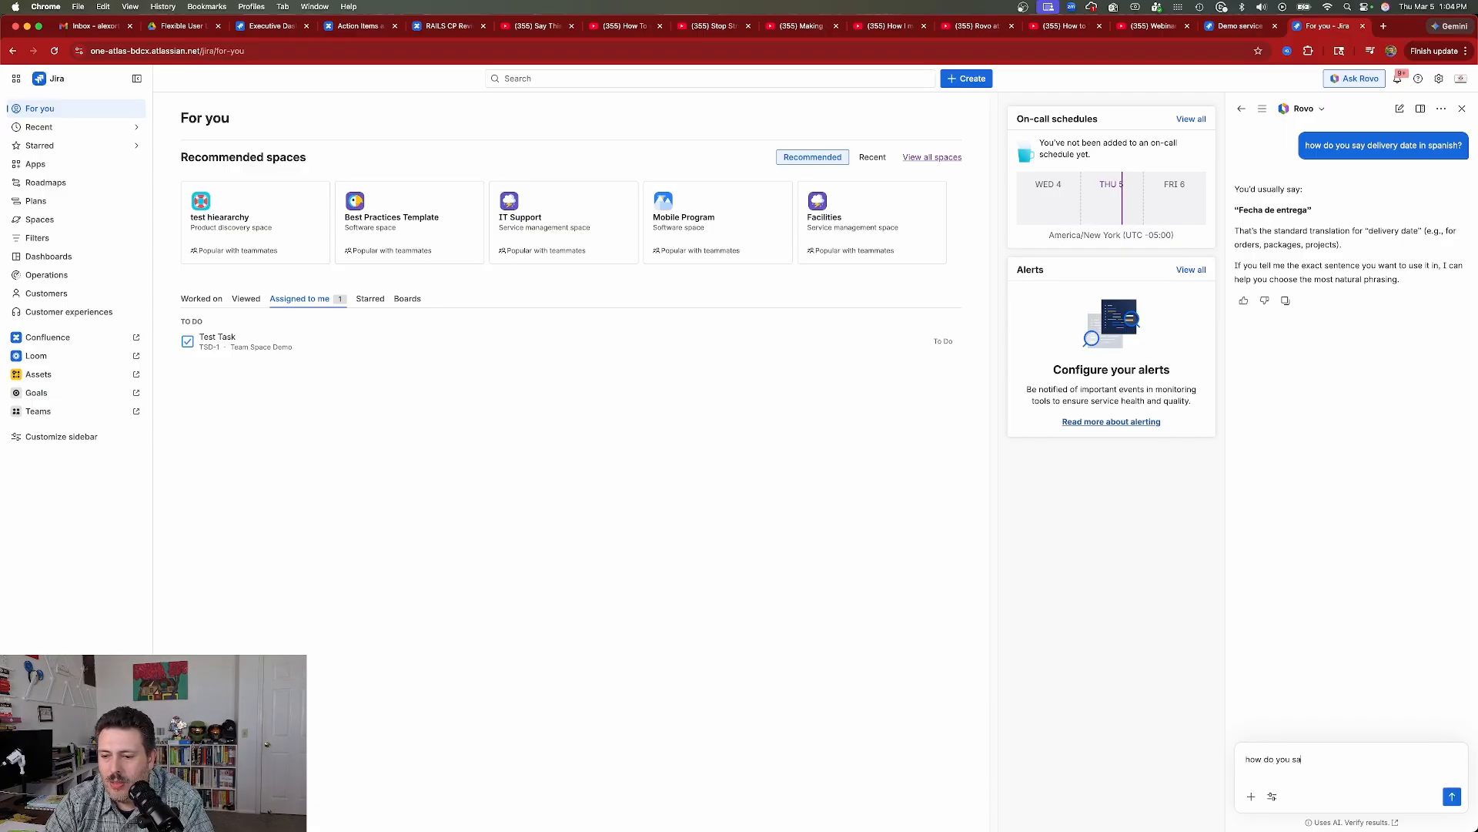
pyautogui.write('y:')
pyautogui.press('super+v')
pyautogui.write('in spanish')
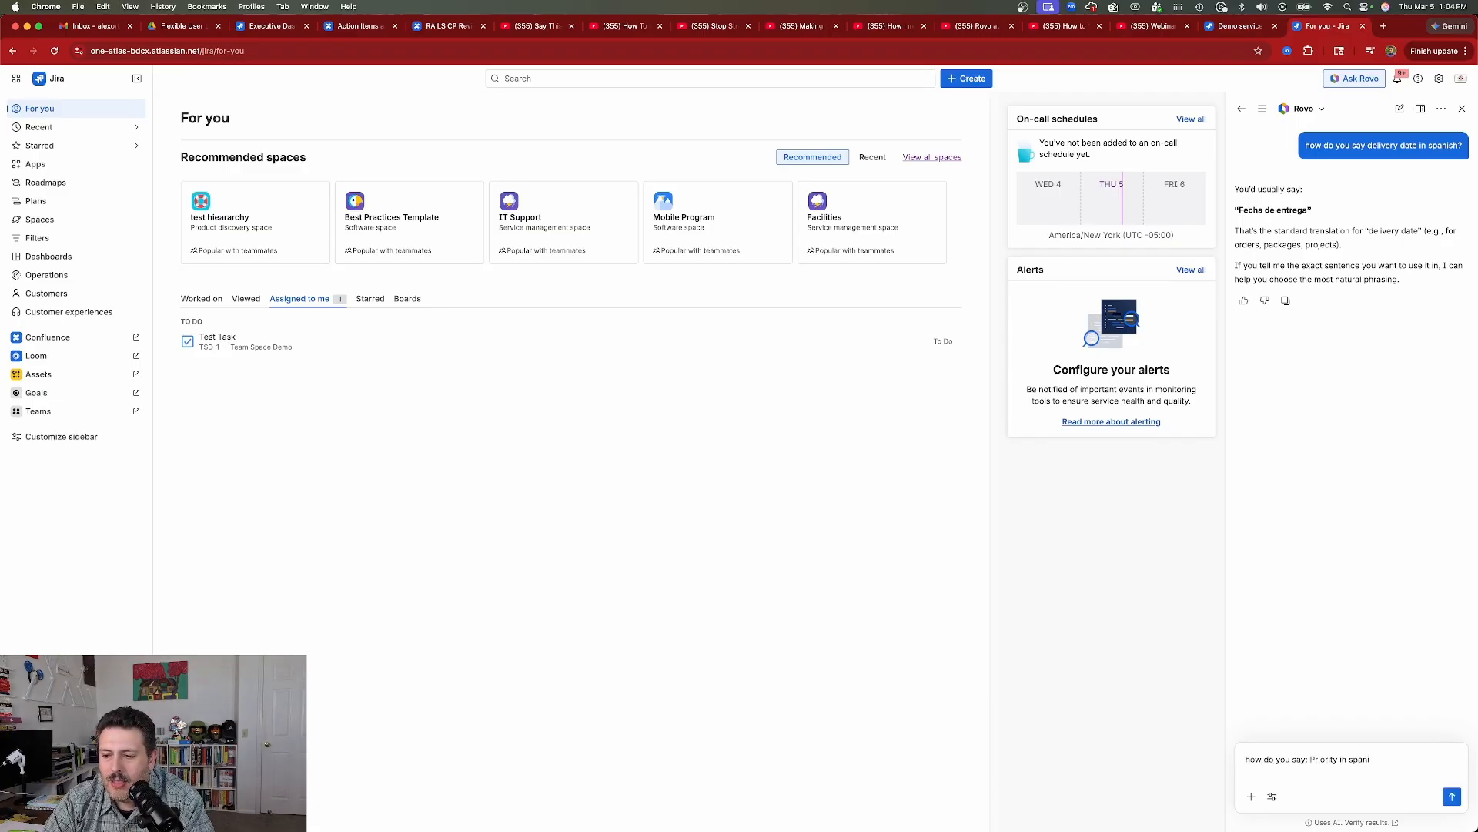
pyautogui.press('Return')
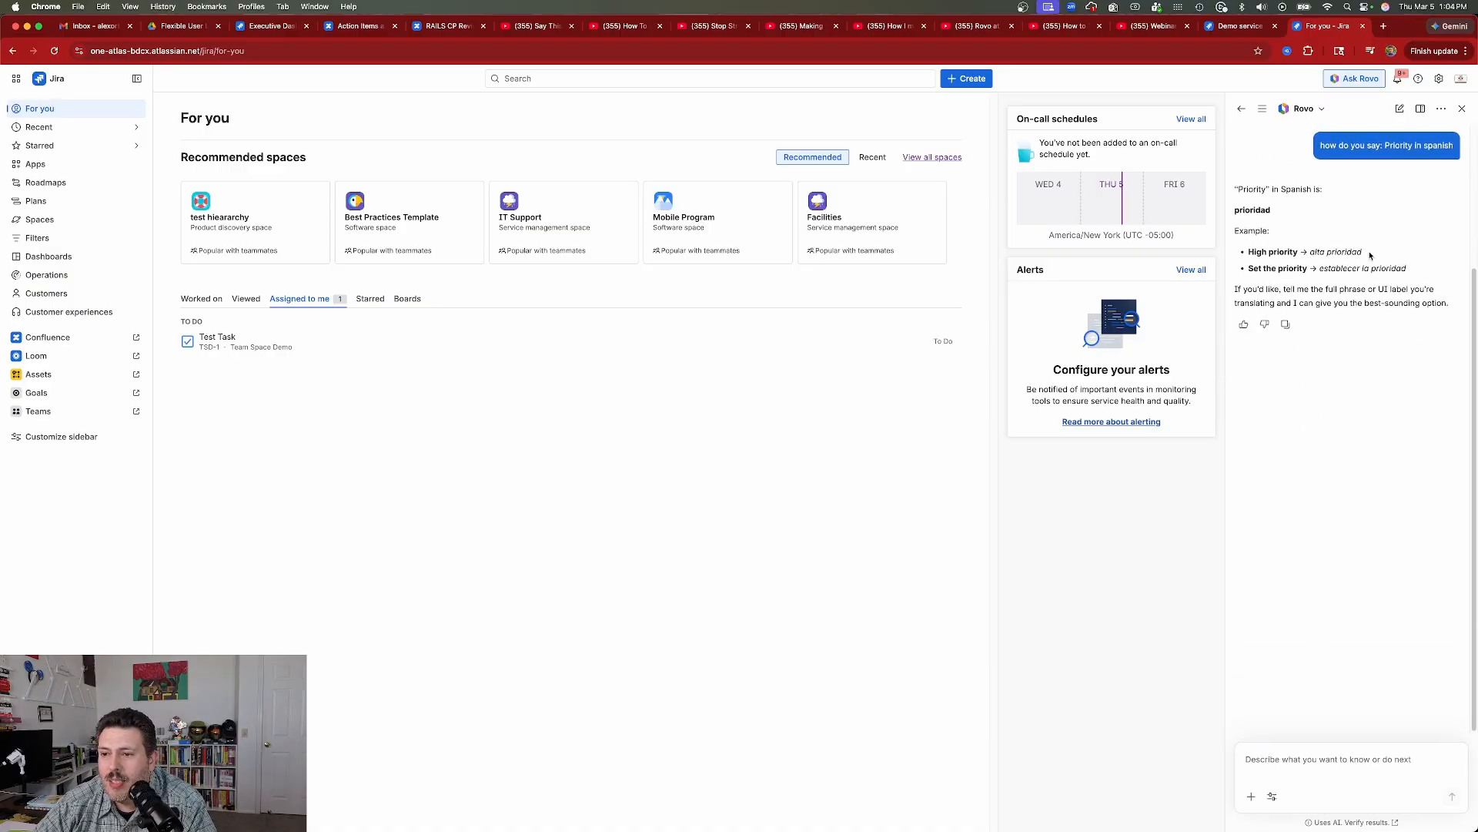
# Copy "establecer la prioridad" from Rovo's answer and enter it as the Priority translation for Computer support.
pyautogui.moveTo(1368, 255); pyautogui.dragTo(1322, 267)
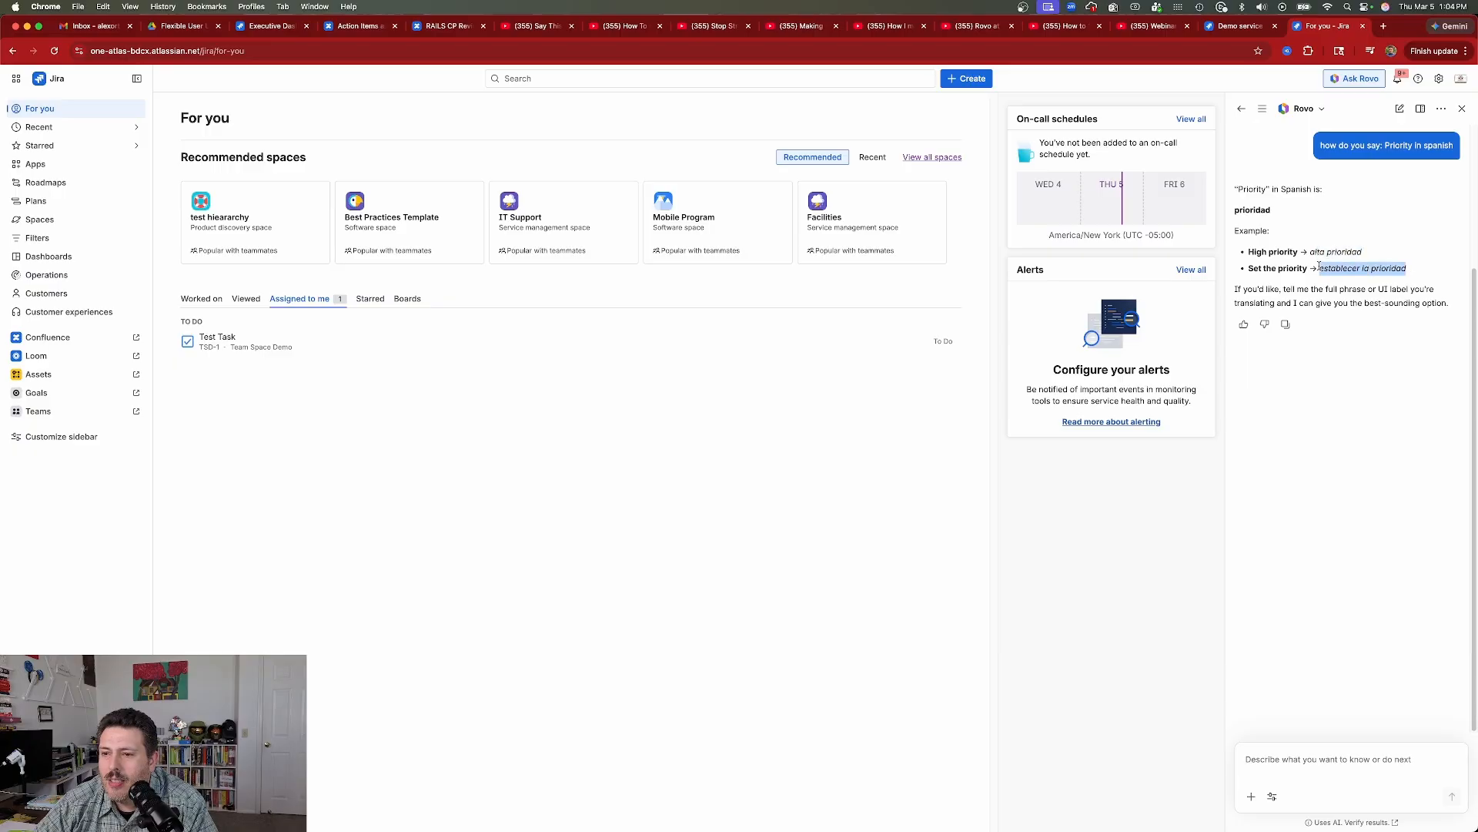
pyautogui.click(1235, 26)
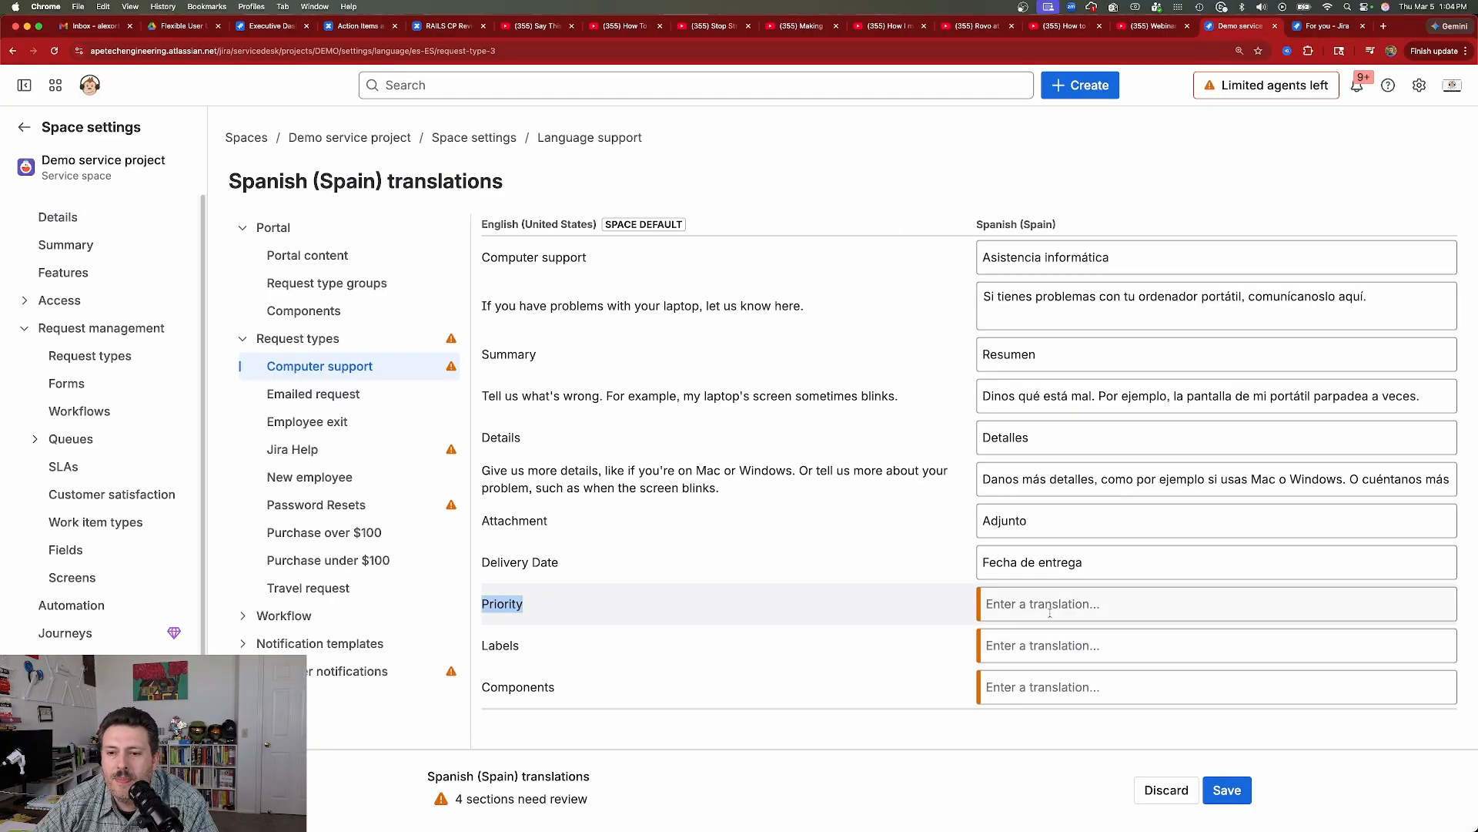
pyautogui.click(1028, 615)
pyautogui.write('establecer la prioridad')
# Translate Labels as "etiquetas del ticket" and Components as "componentes de software", and save the Computer support translations.
pyautogui.moveTo(533, 652); pyautogui.dragTo(483, 223)
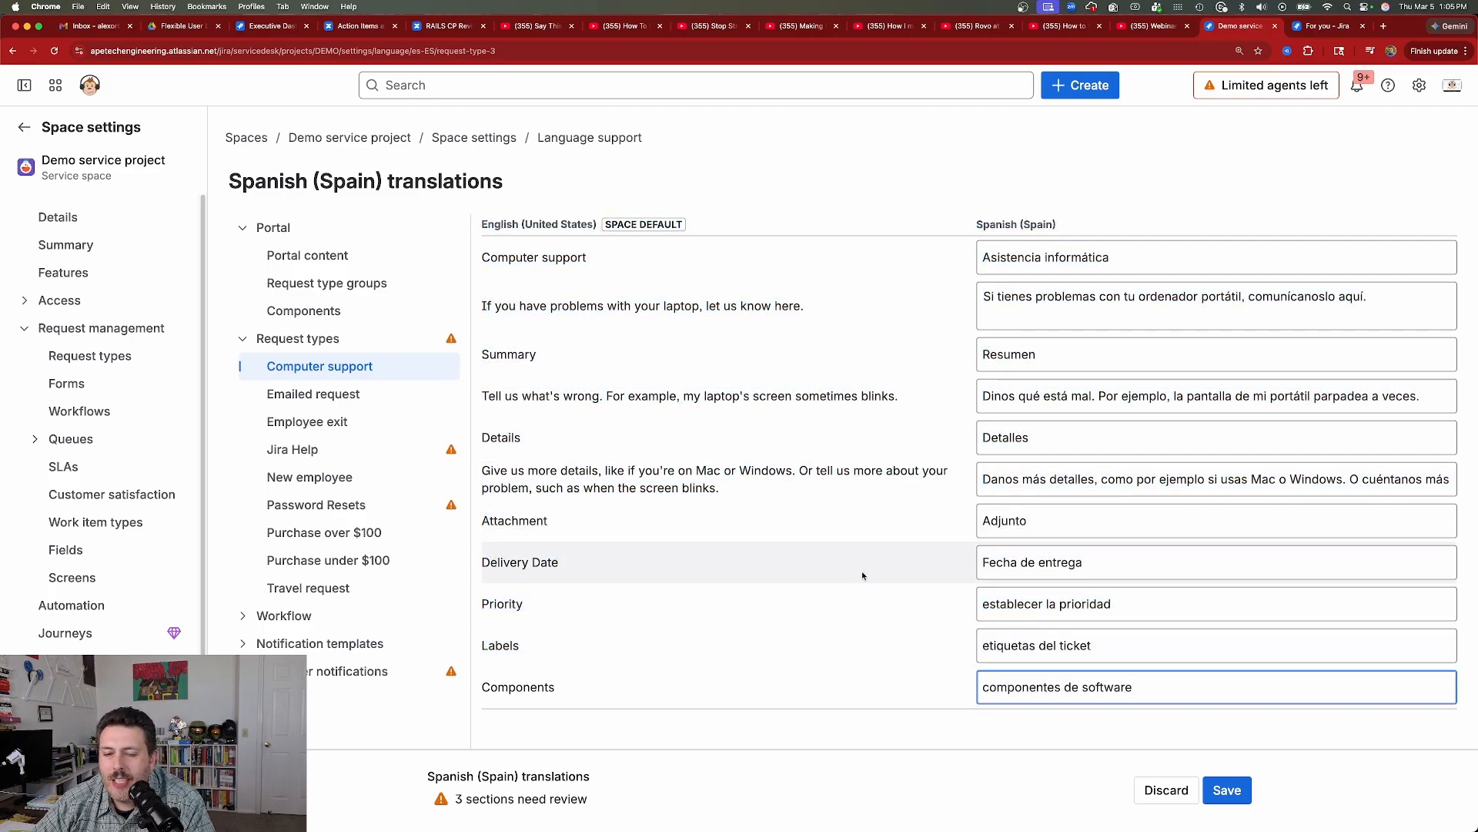
pyautogui.click(1221, 791)
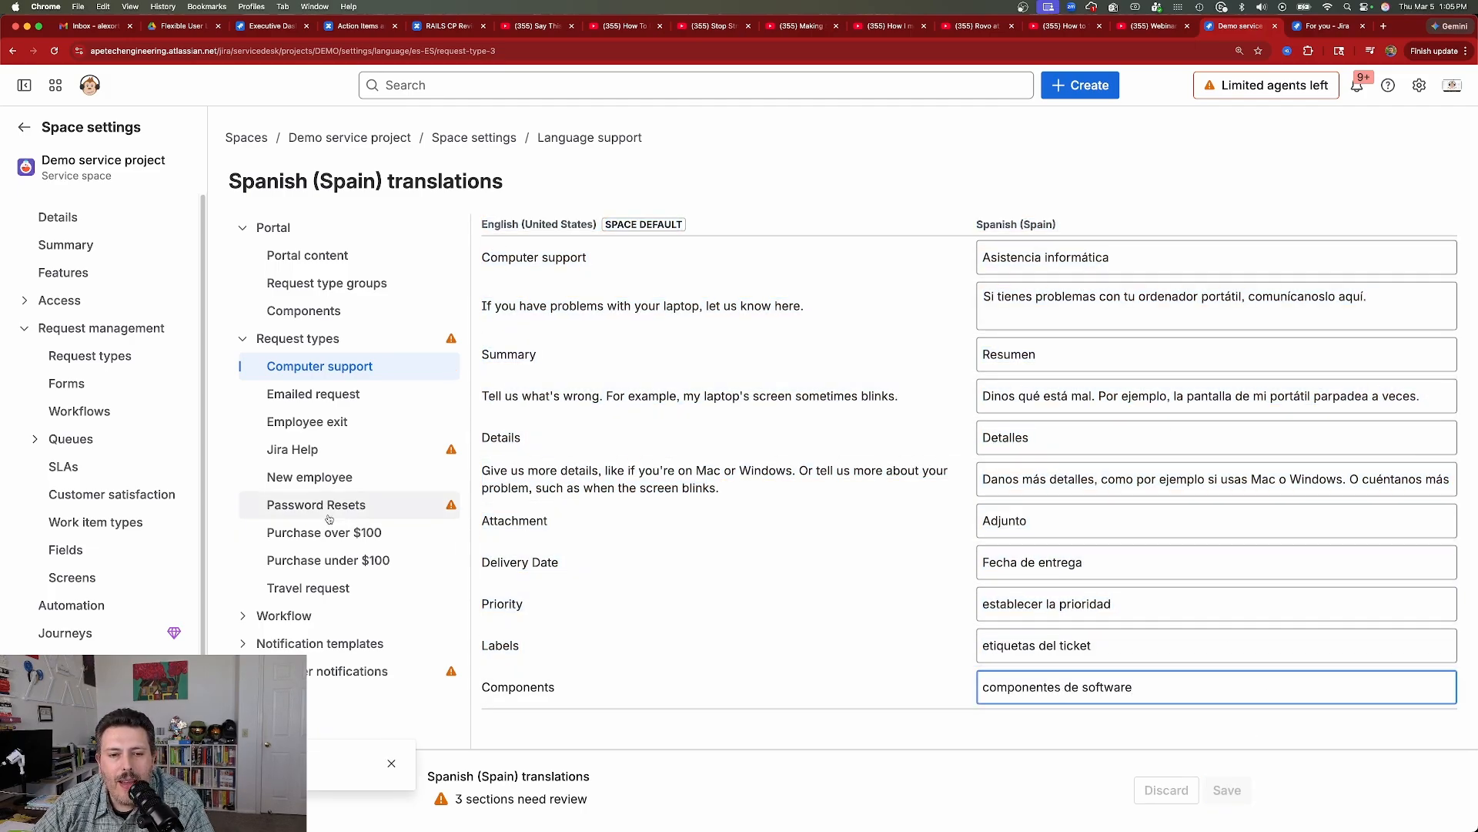
# Open the Spanish translations of the Jira Help request type and select its English name for translation.
pyautogui.click(293, 450)
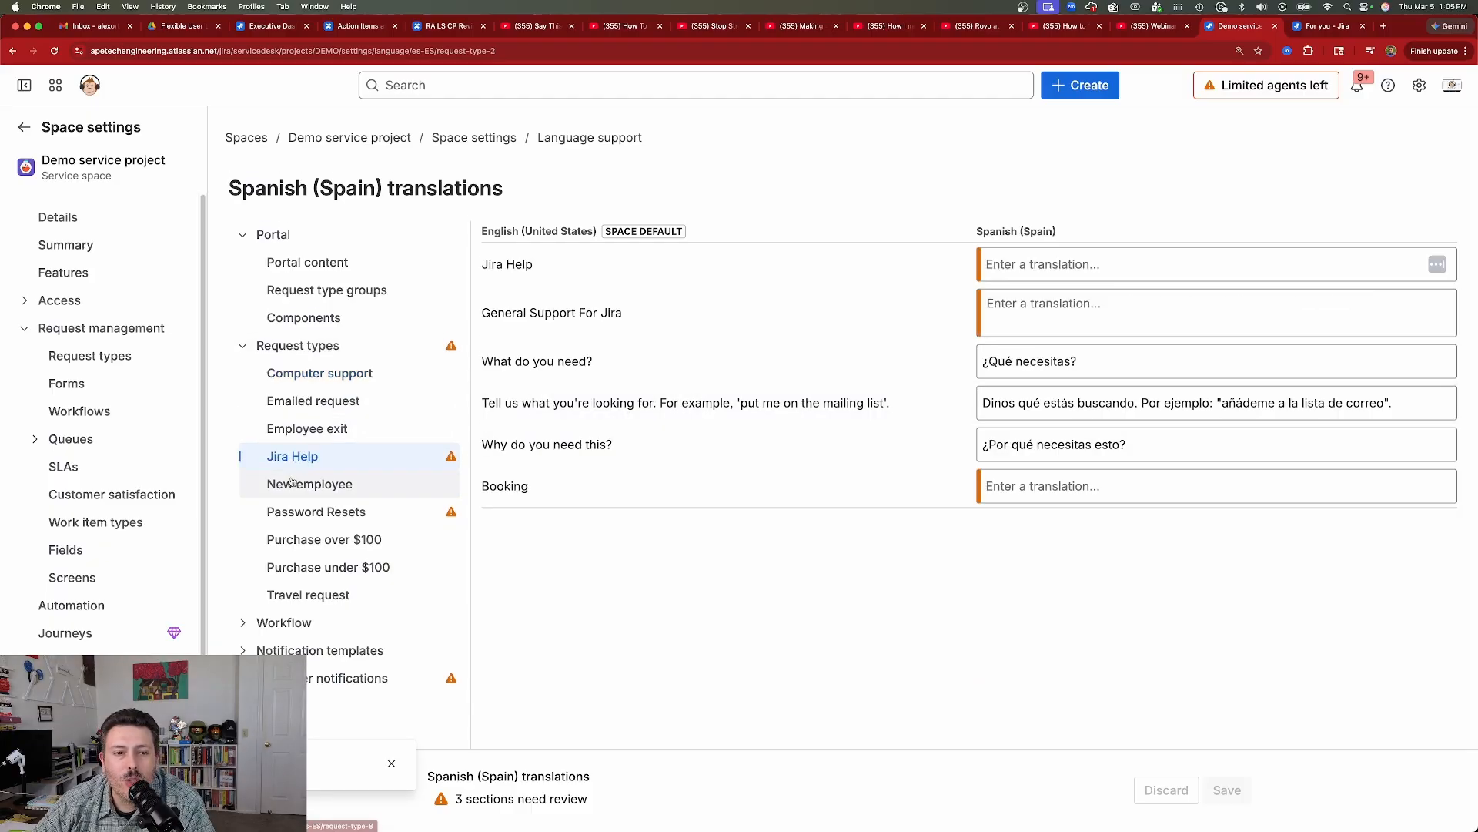
pyautogui.moveTo(546, 271); pyautogui.dragTo(484, 271)
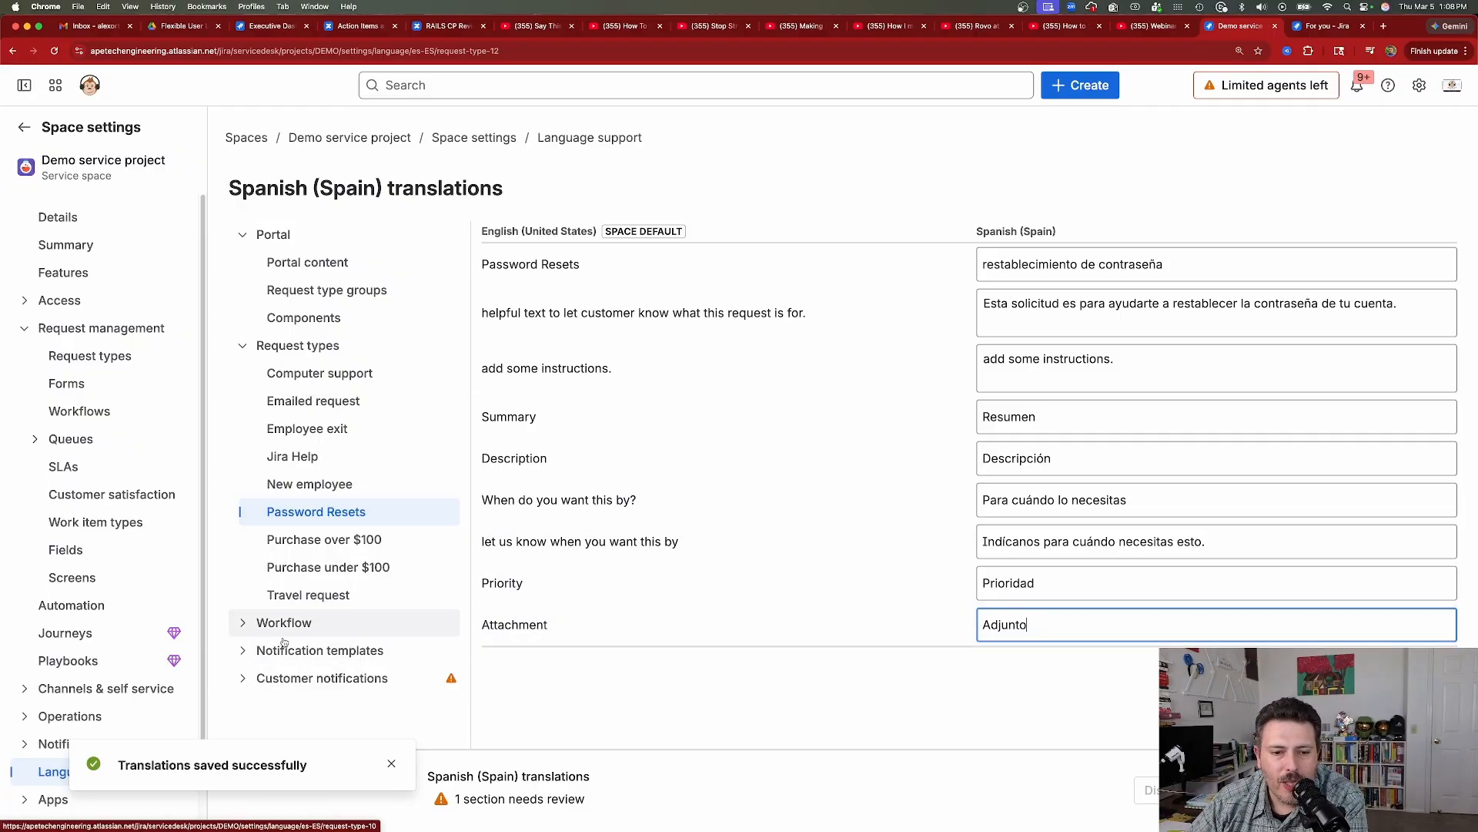
# Open the Request created customer notification, add an empty line after its Spanish text, and save the translation.
pyautogui.click(243, 679)
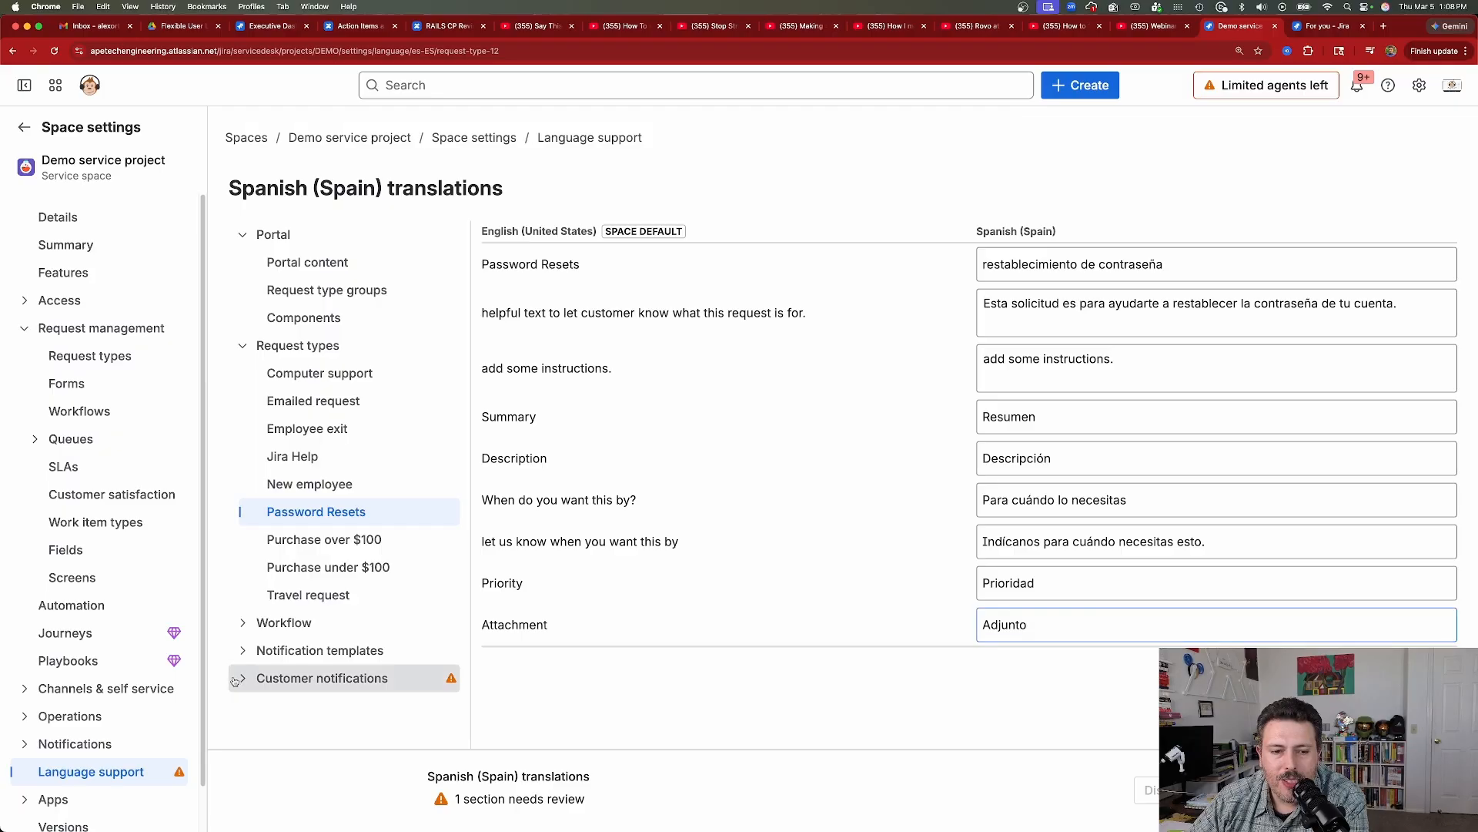
pyautogui.scroll(-3, 337, 635)
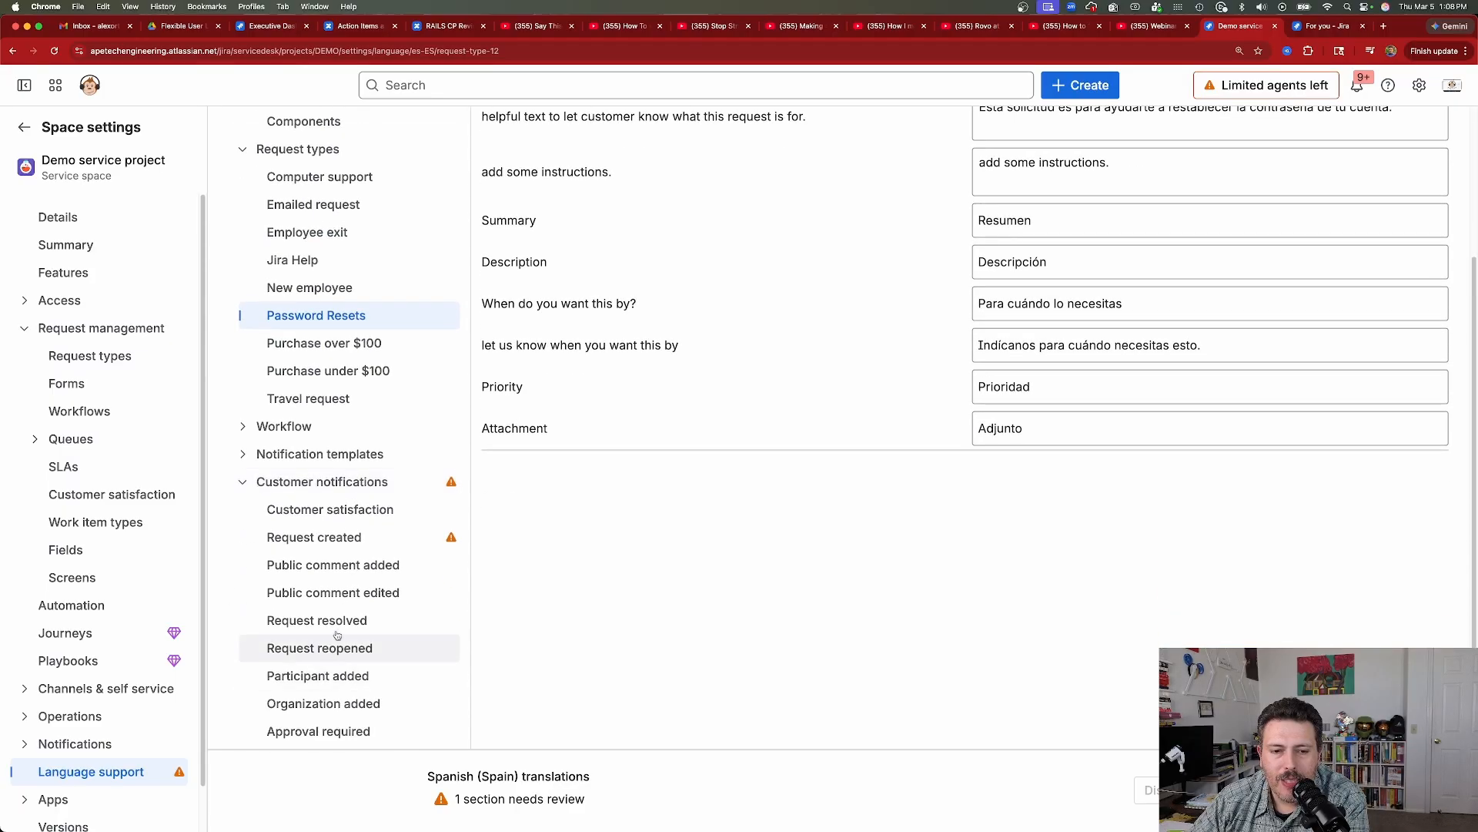
pyautogui.click(325, 541)
pyautogui.scroll(3, 808, 455)
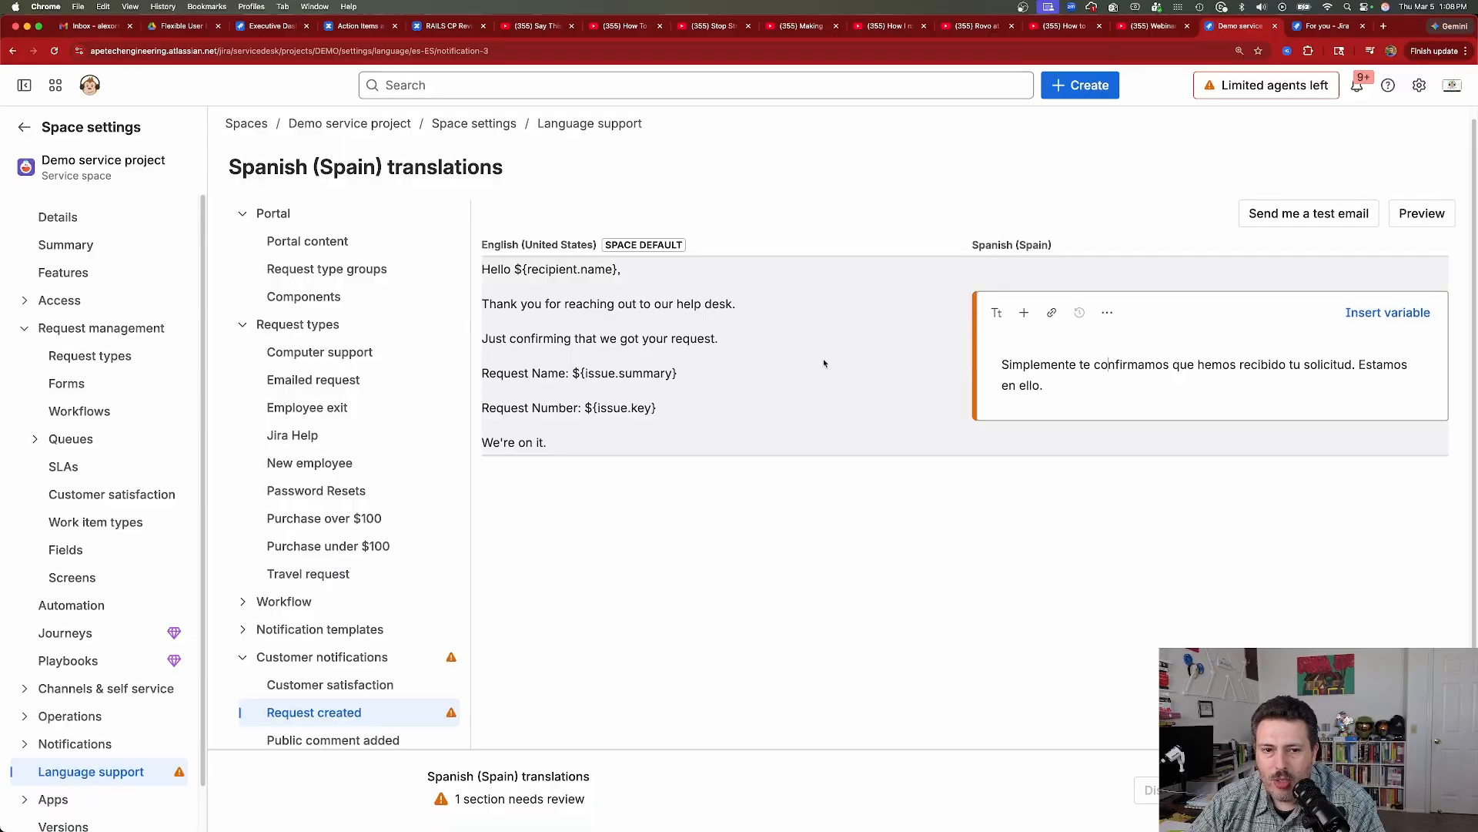
pyautogui.scroll(-3, 1177, 384)
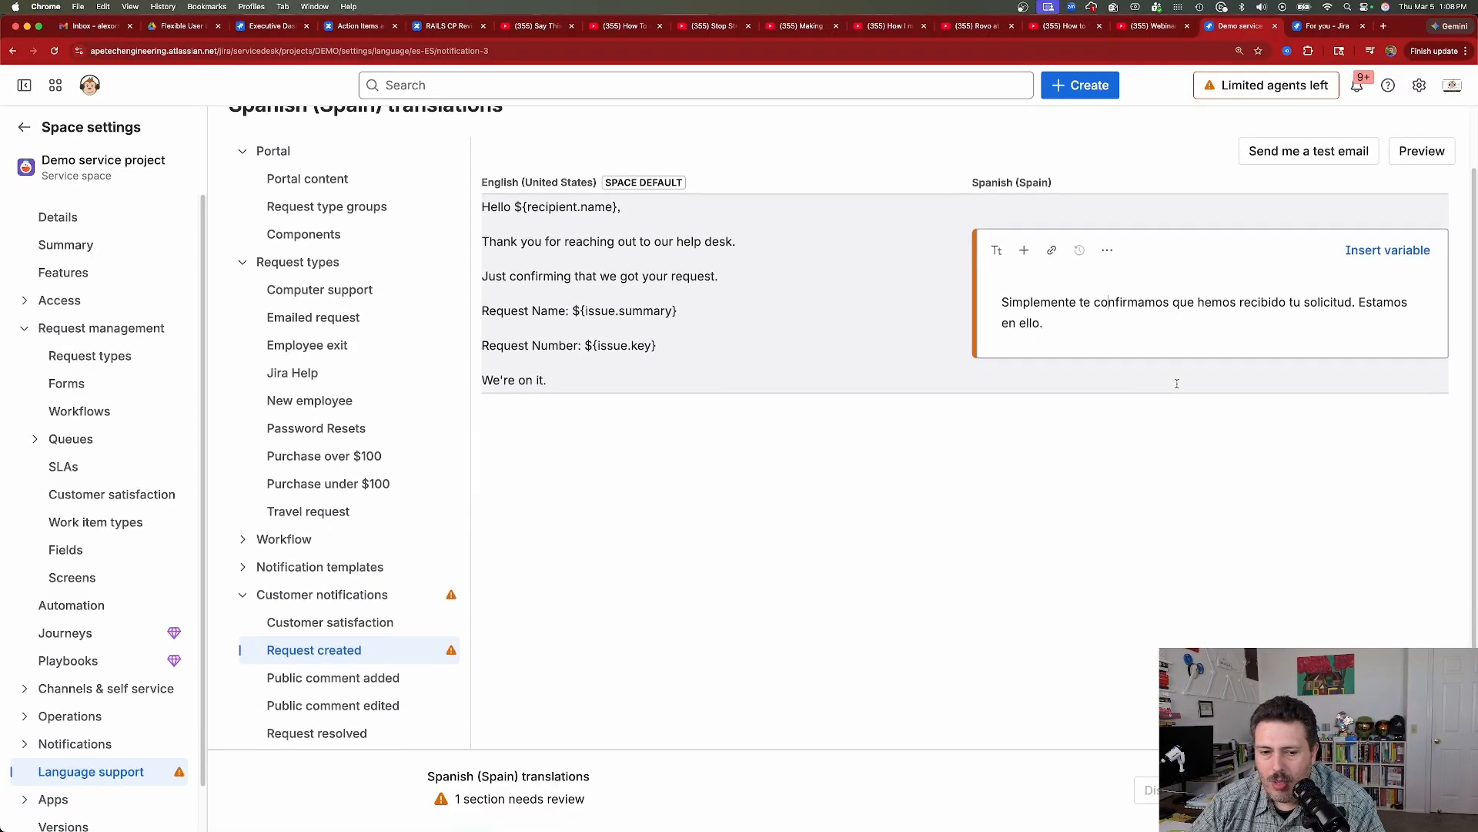
pyautogui.scroll(3, 1166, 388)
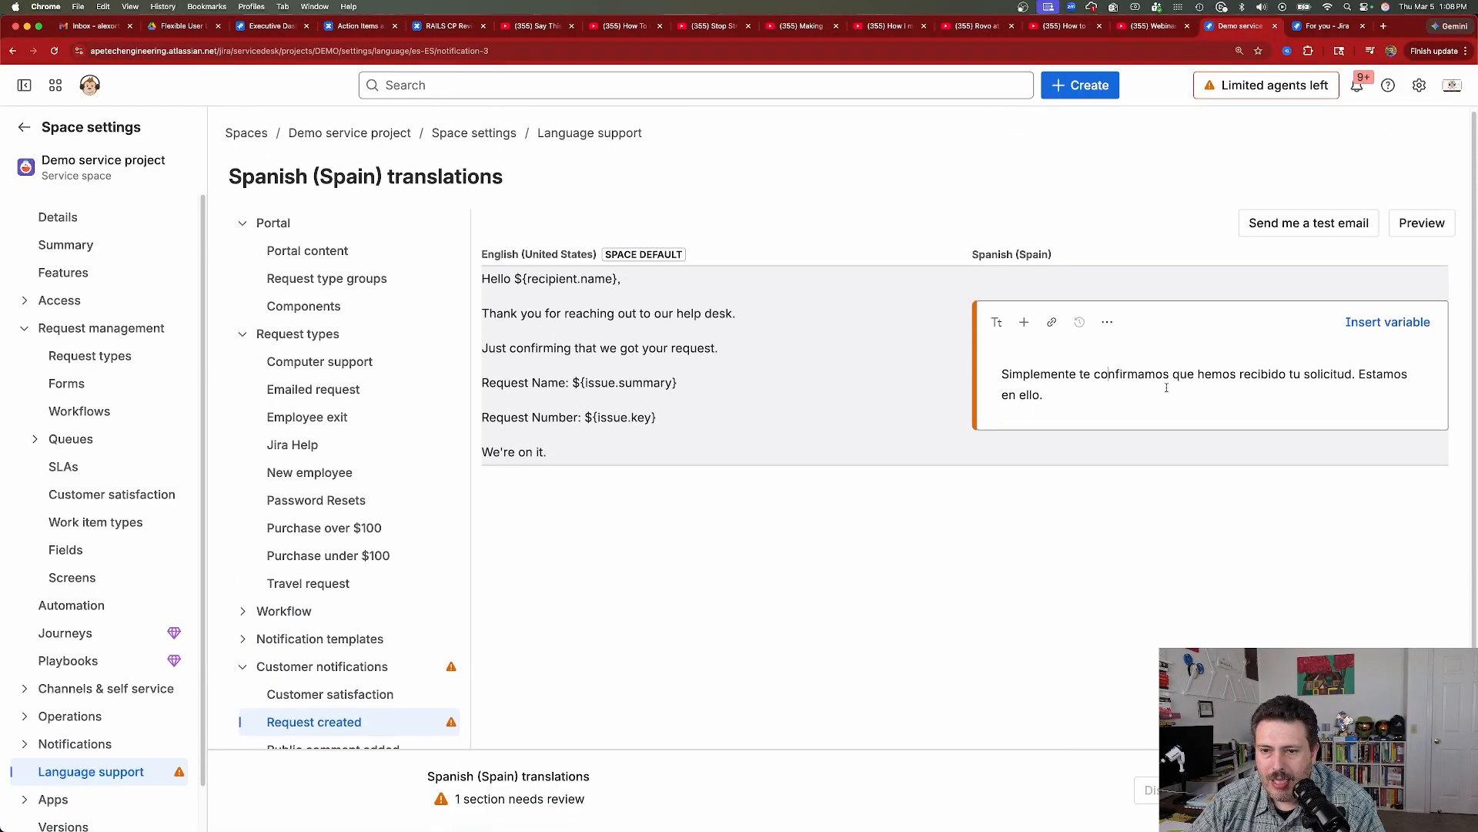
pyautogui.click(1065, 398)
pyautogui.press('Return')
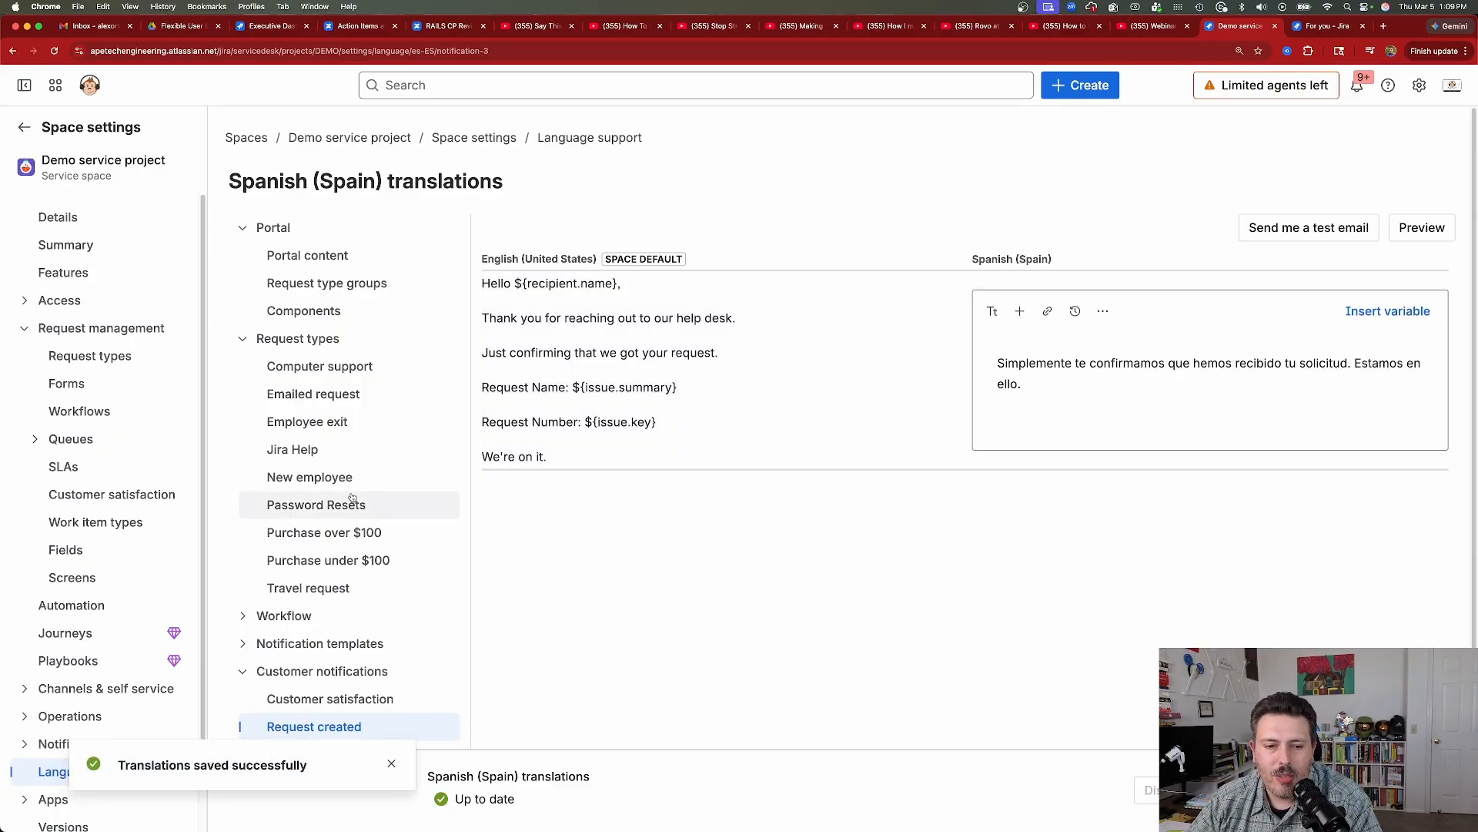
# Return to the project's Language support overview and make Spanish (Spain) available to customers.
pyautogui.scroll(-5, 350, 502)
pyautogui.scroll(4, 358, 627)
pyautogui.scroll(1, 359, 627)
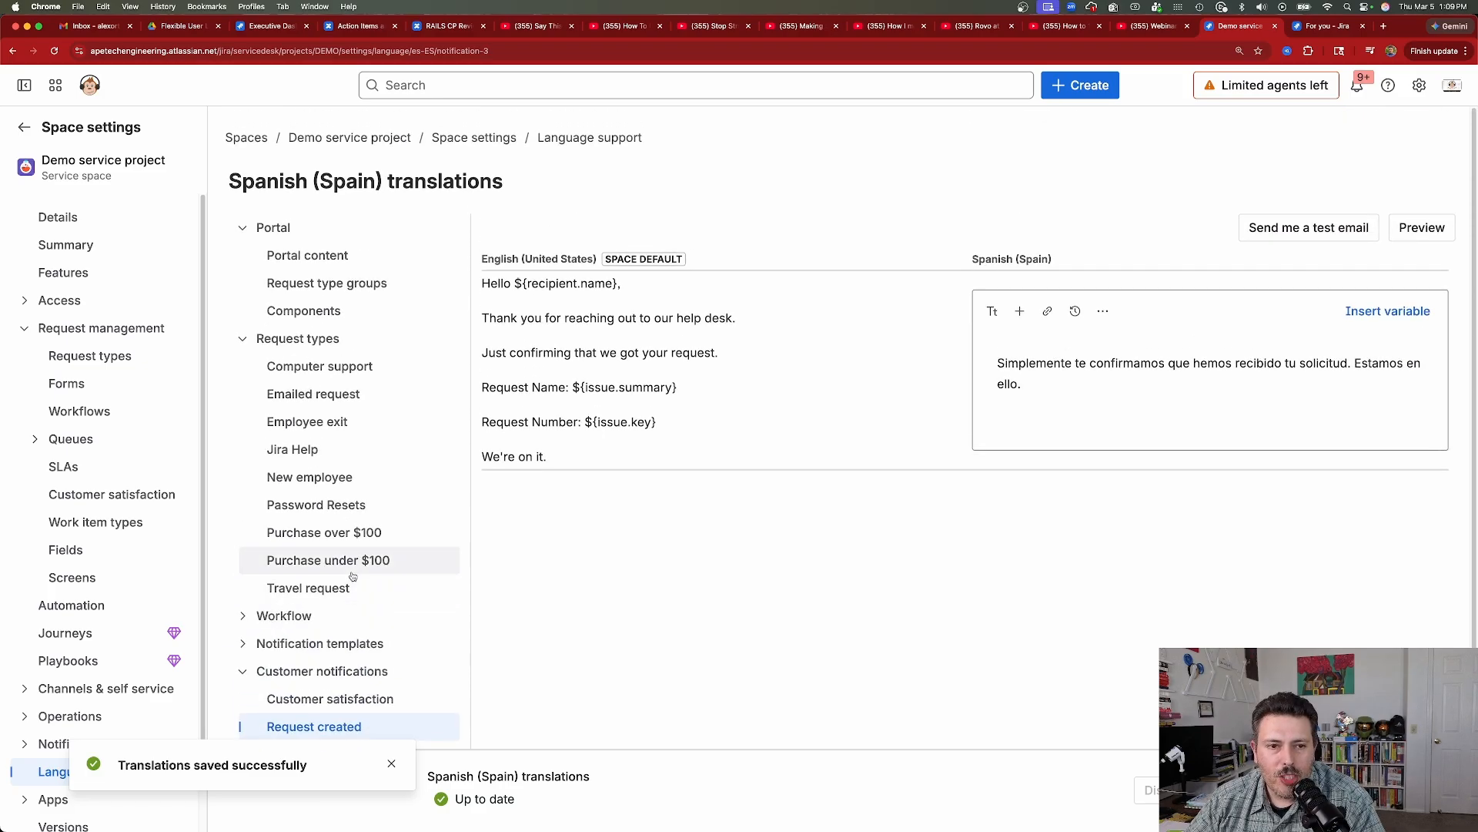
pyautogui.click(391, 765)
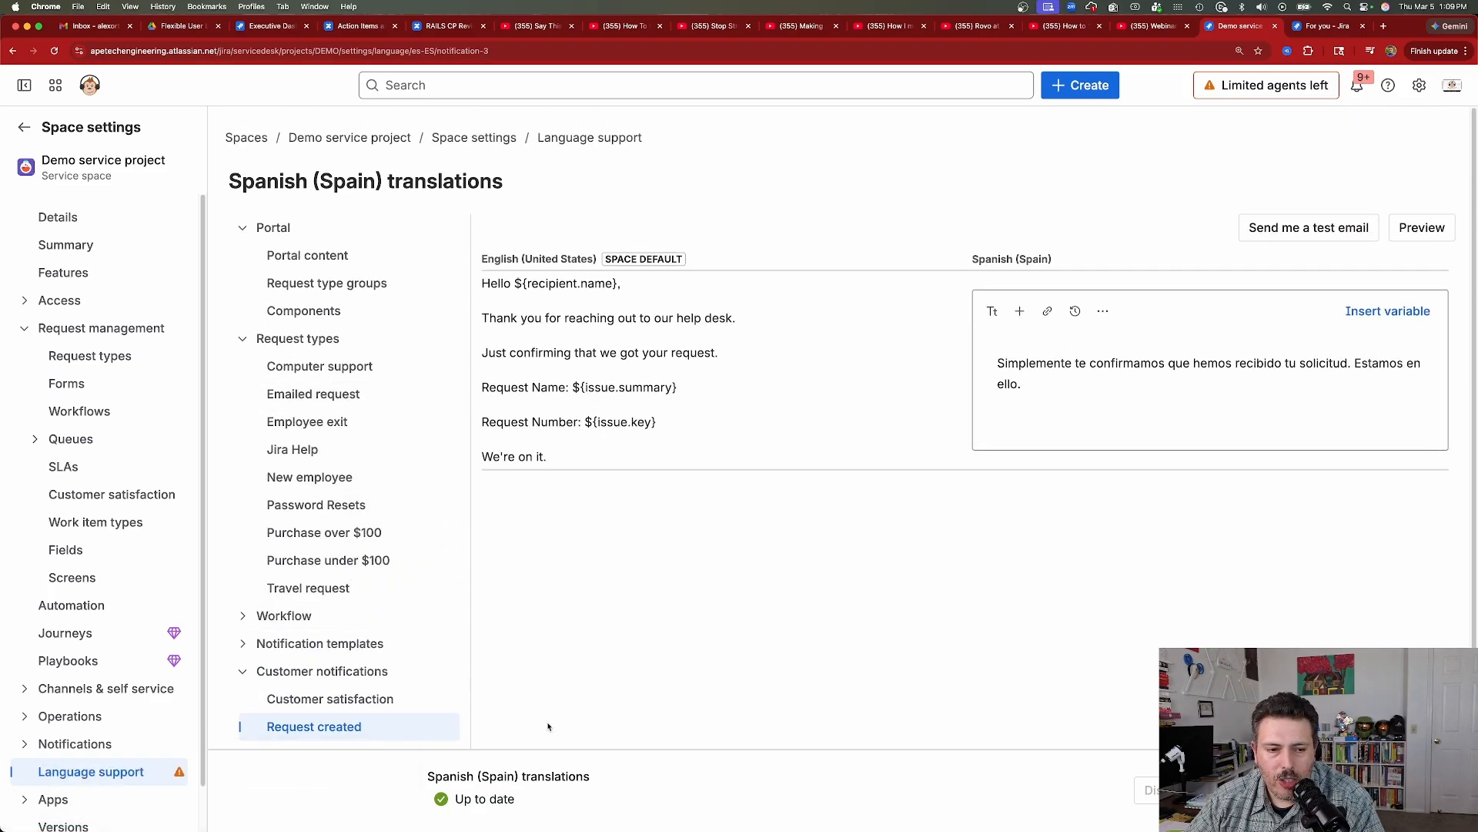
pyautogui.click(89, 772)
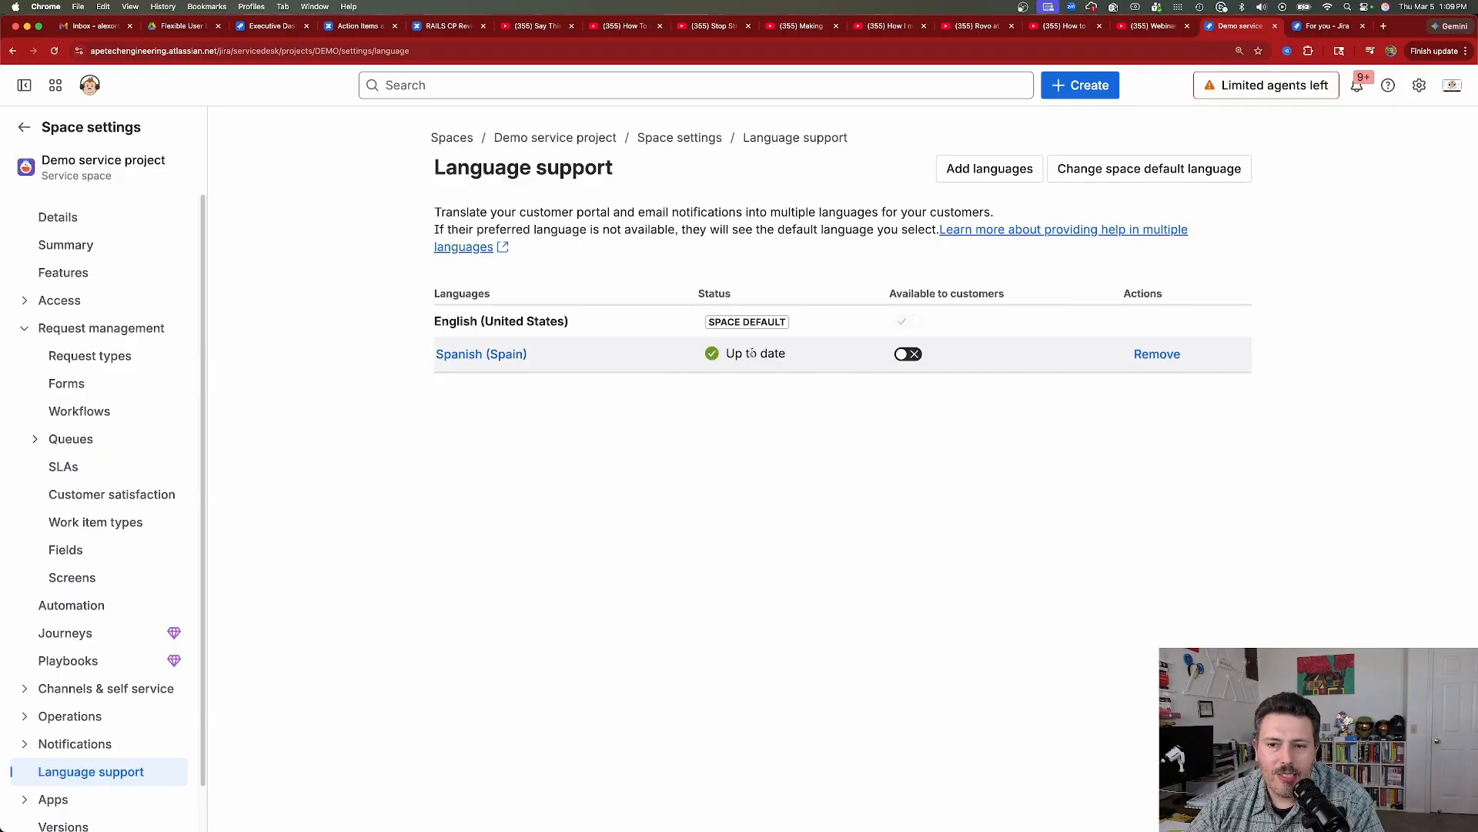
pyautogui.click(909, 354)
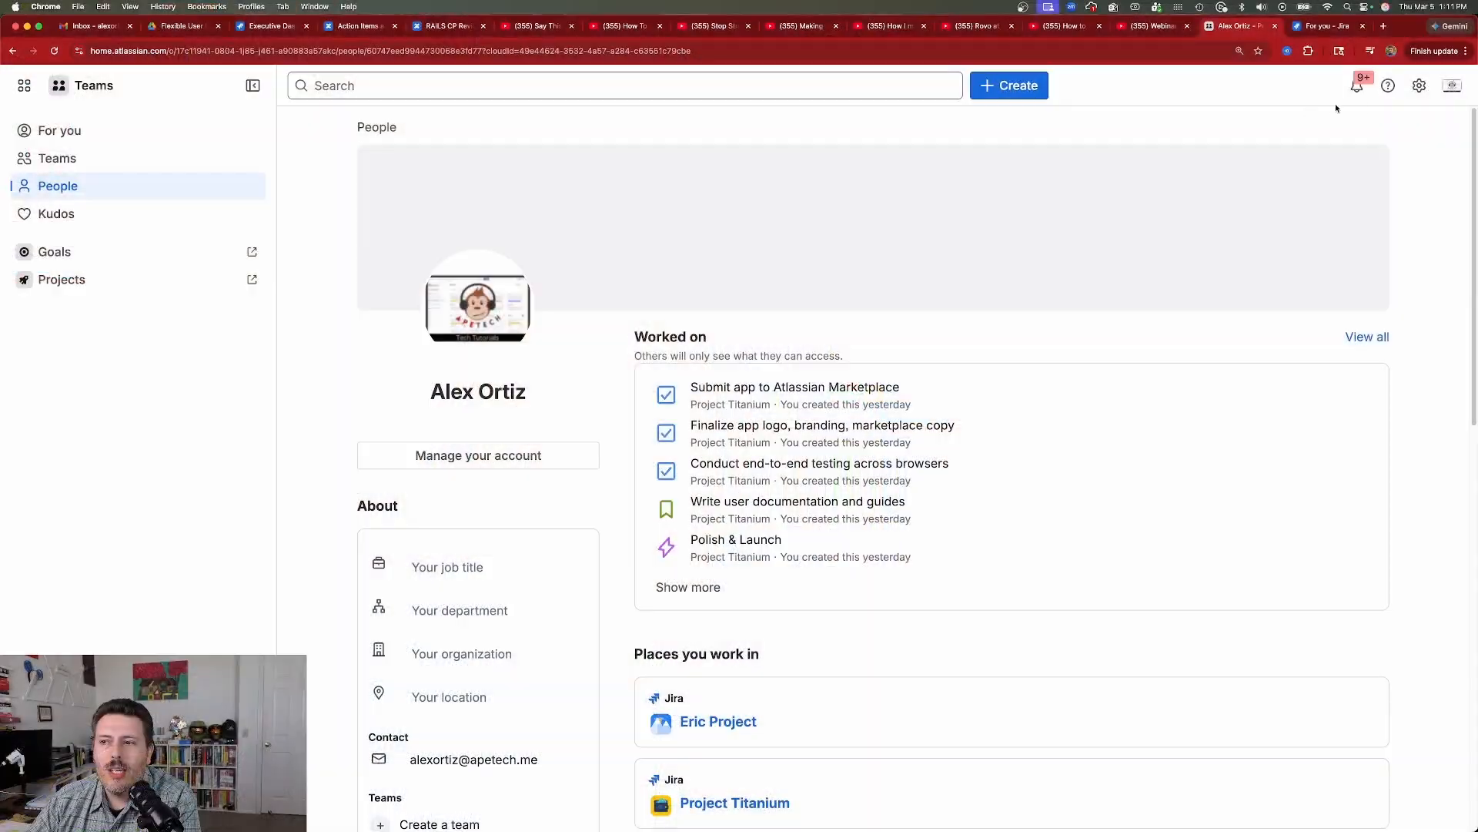
# Open the Atlassian account preferences and set the account language to Español.
pyautogui.click(1451, 86)
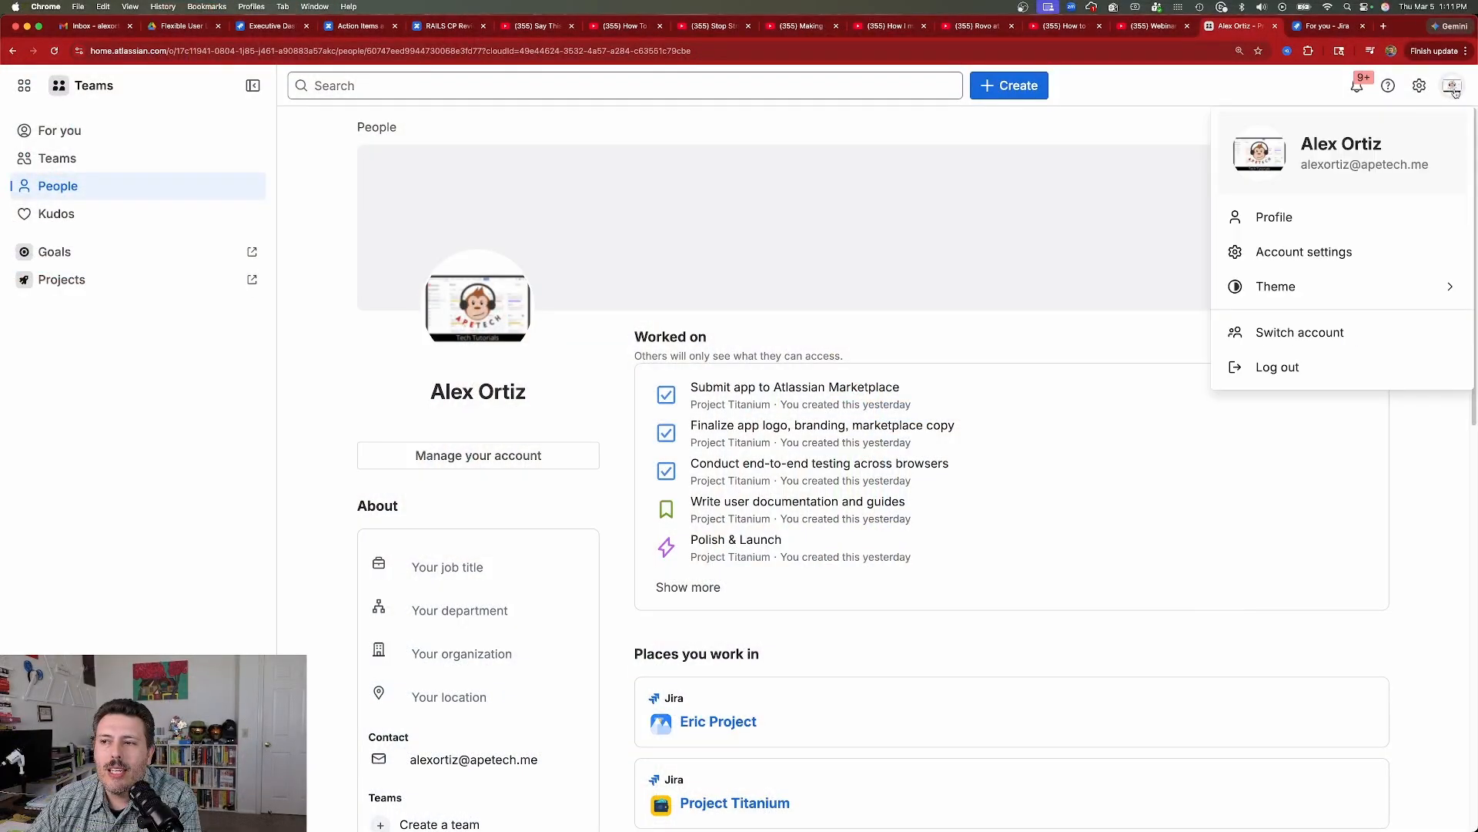
pyautogui.click(1312, 252)
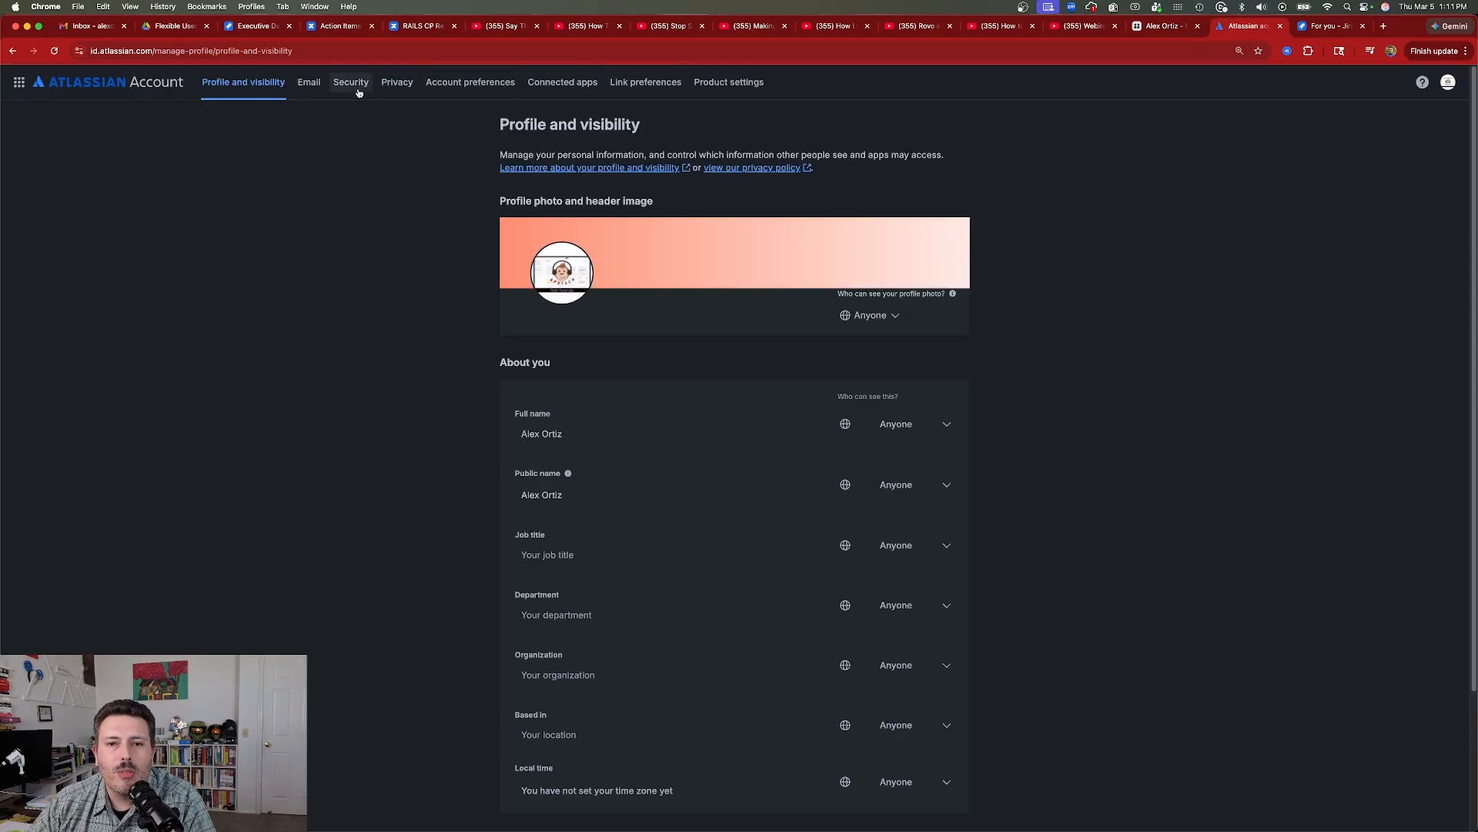
pyautogui.click(469, 84)
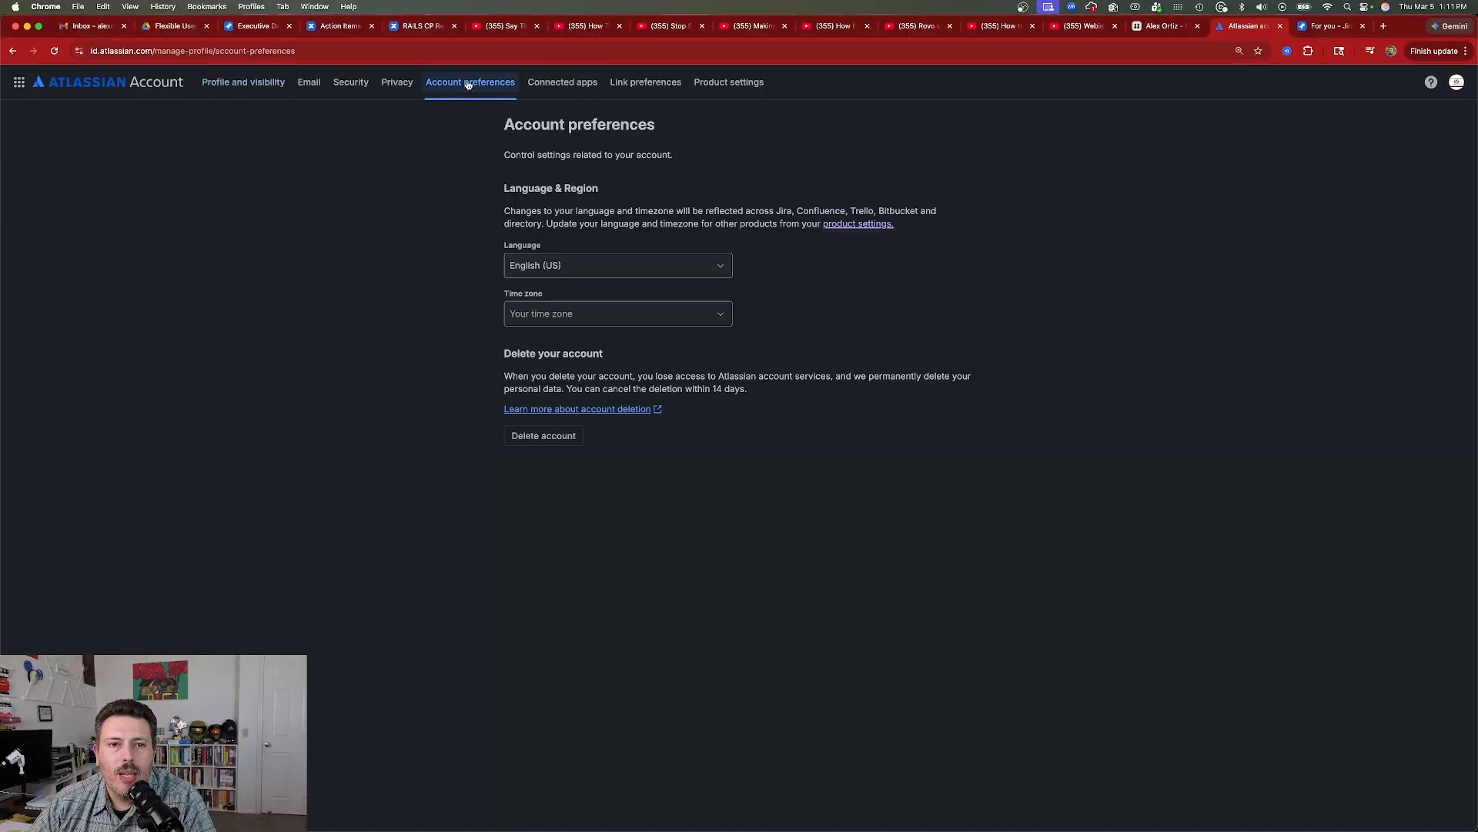
pyautogui.click(536, 267)
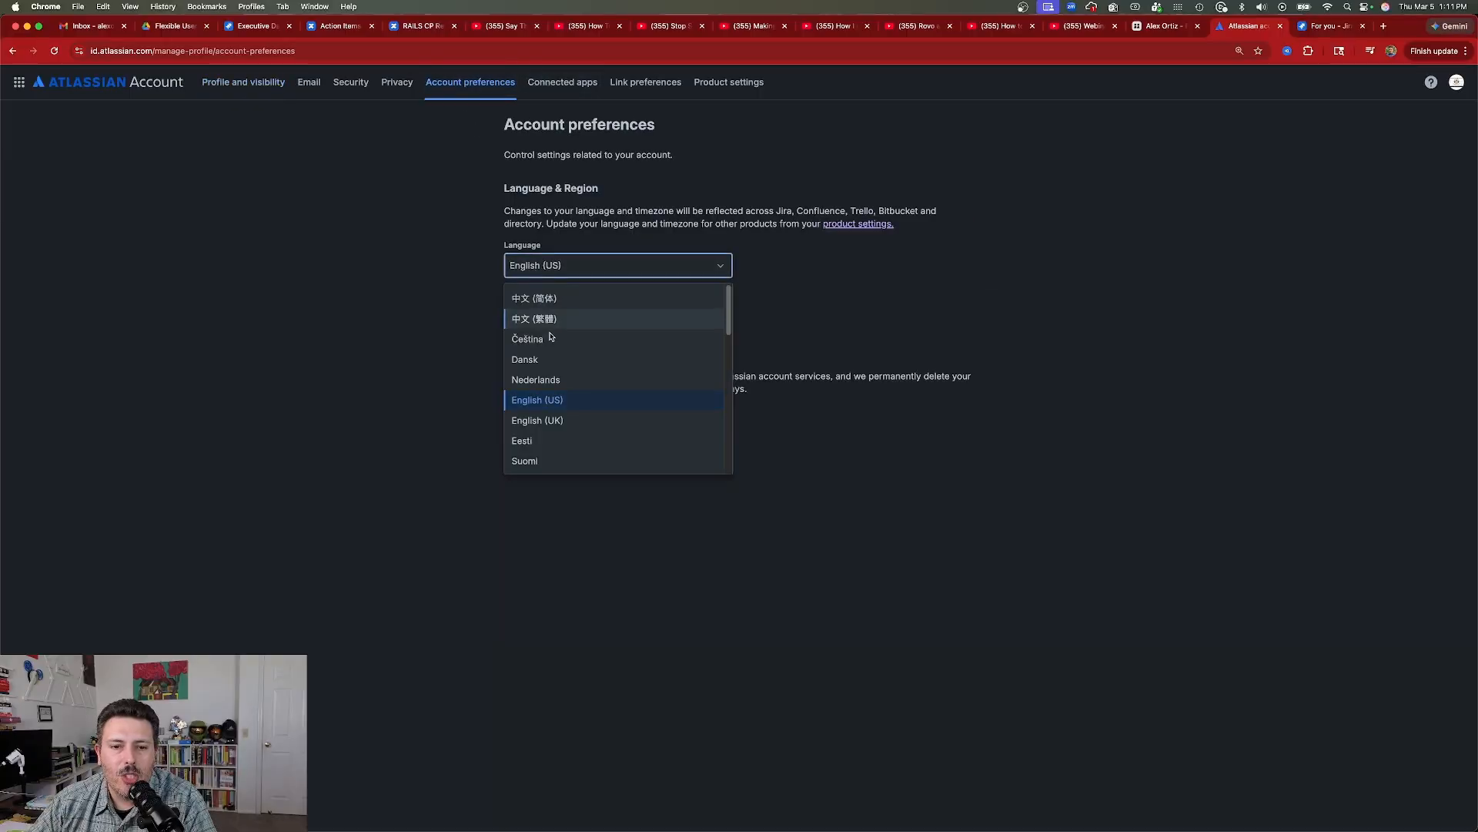
pyautogui.scroll(-10, 566, 412)
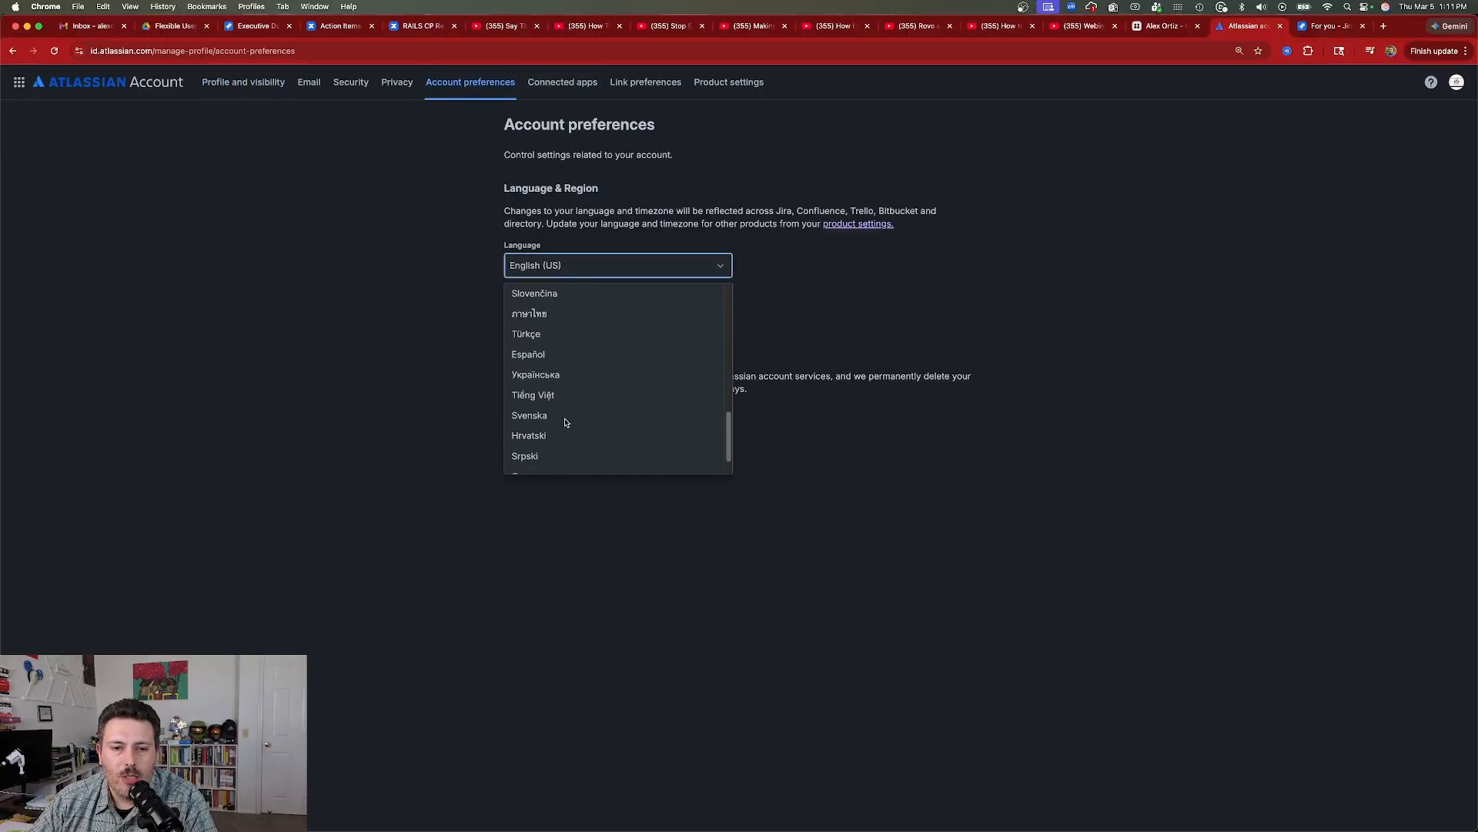
pyautogui.scroll(-2, 573, 420)
pyautogui.write('spa')
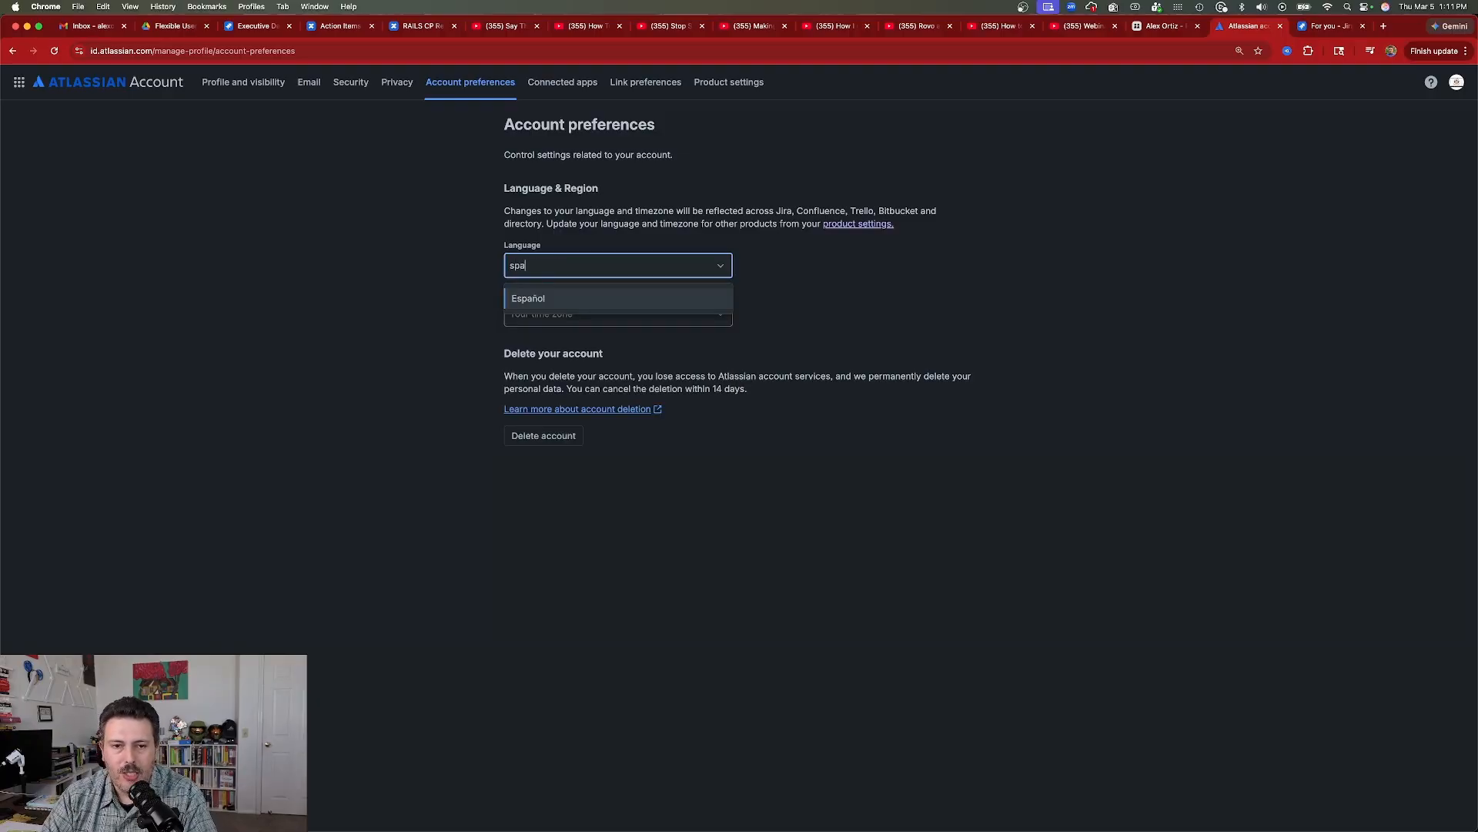
pyautogui.click(530, 299)
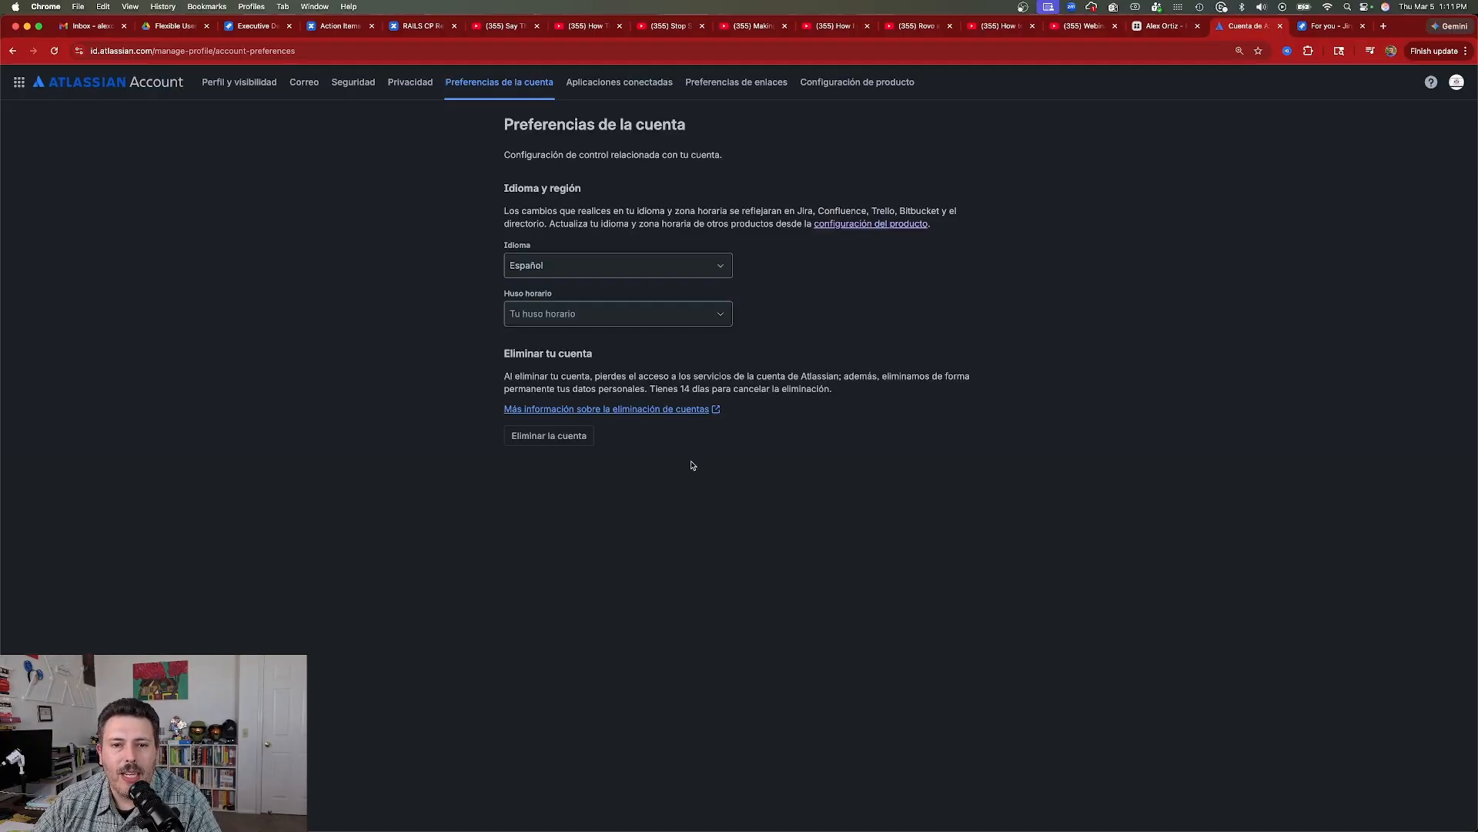
# Return to the Atlassian Teams profile page and switch from there to Jira.
pyautogui.click(1153, 28)
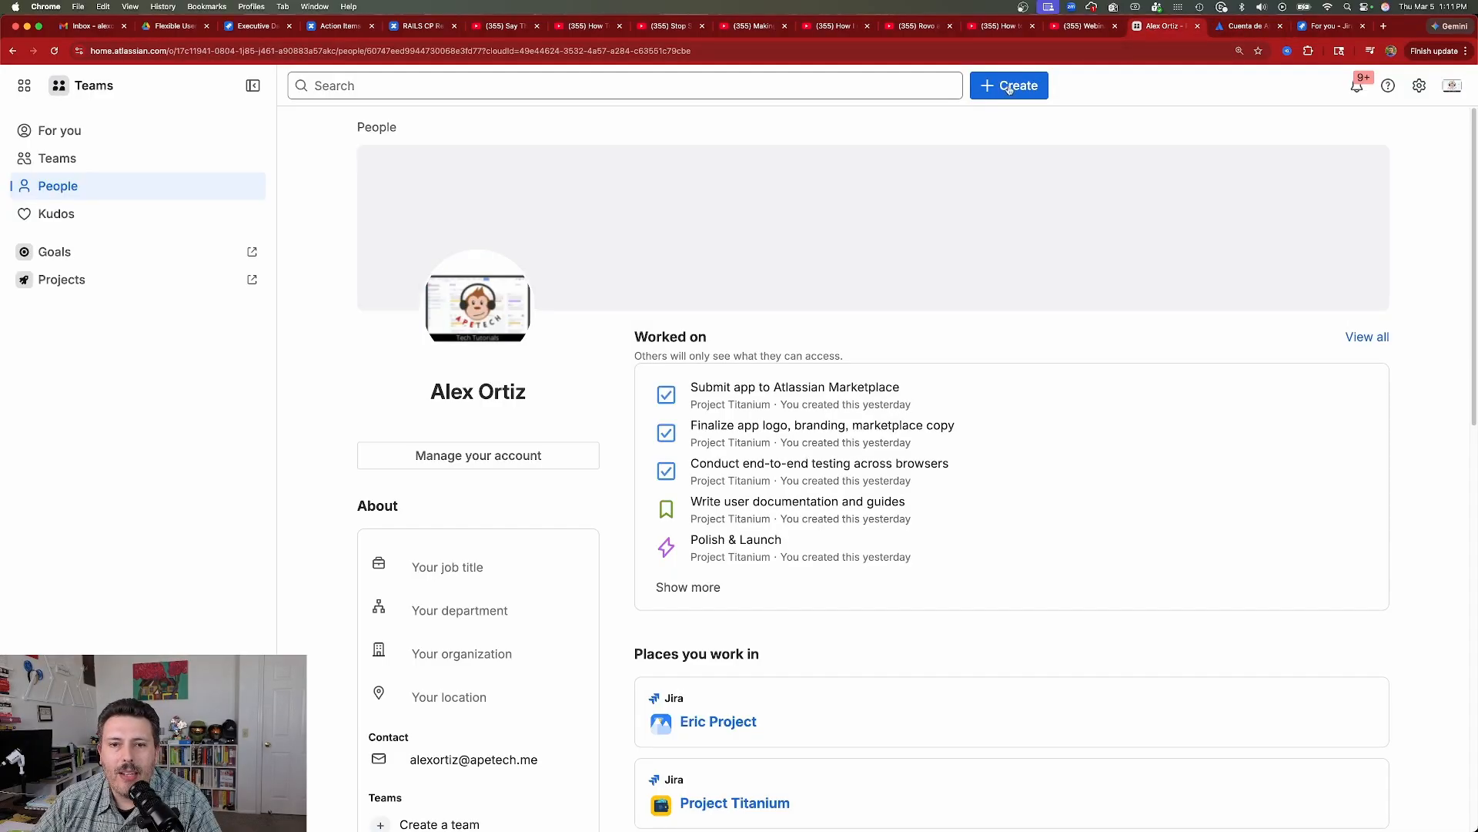
pyautogui.click(30, 86)
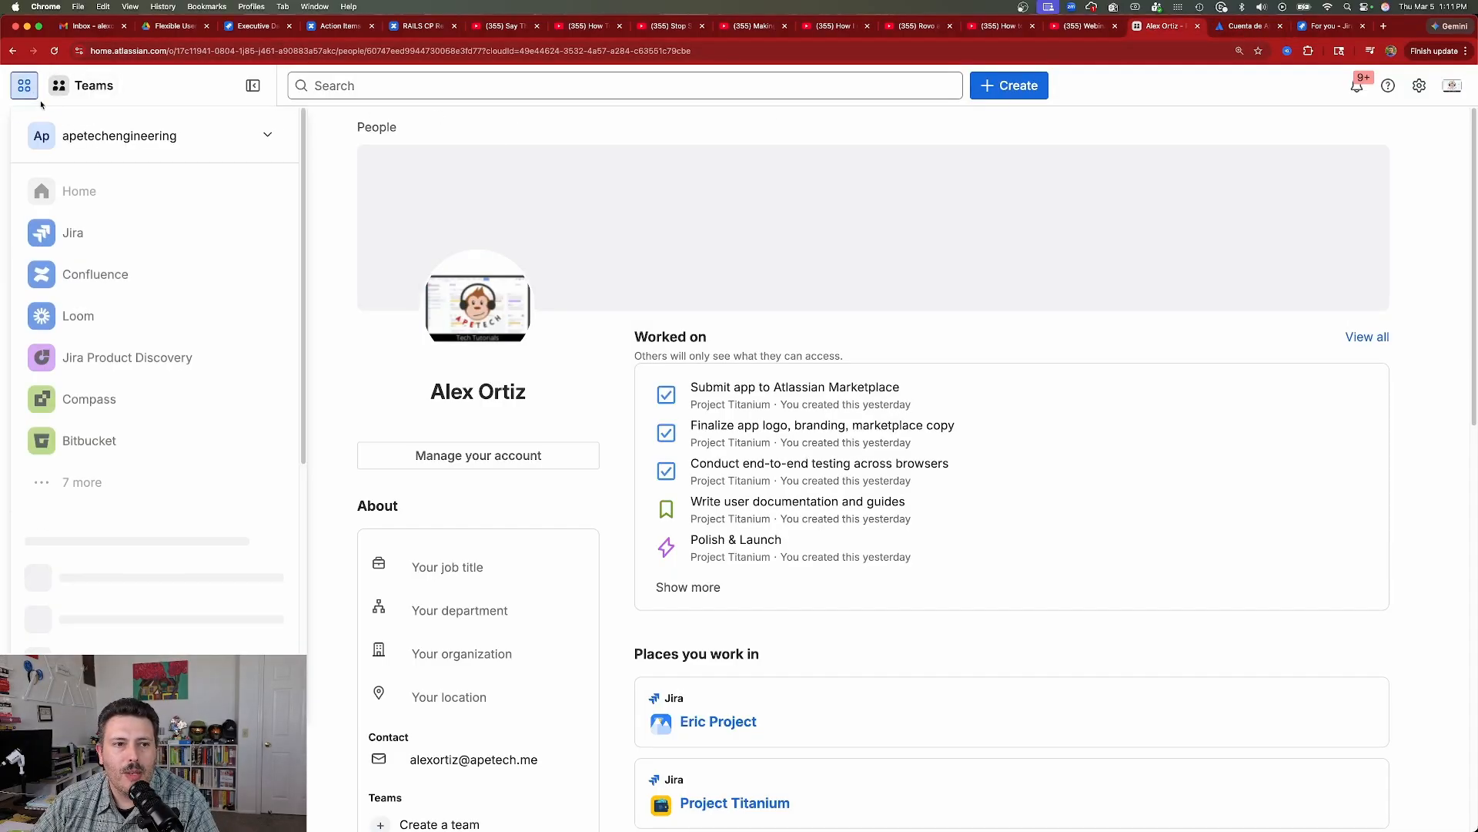
pyautogui.click(108, 233)
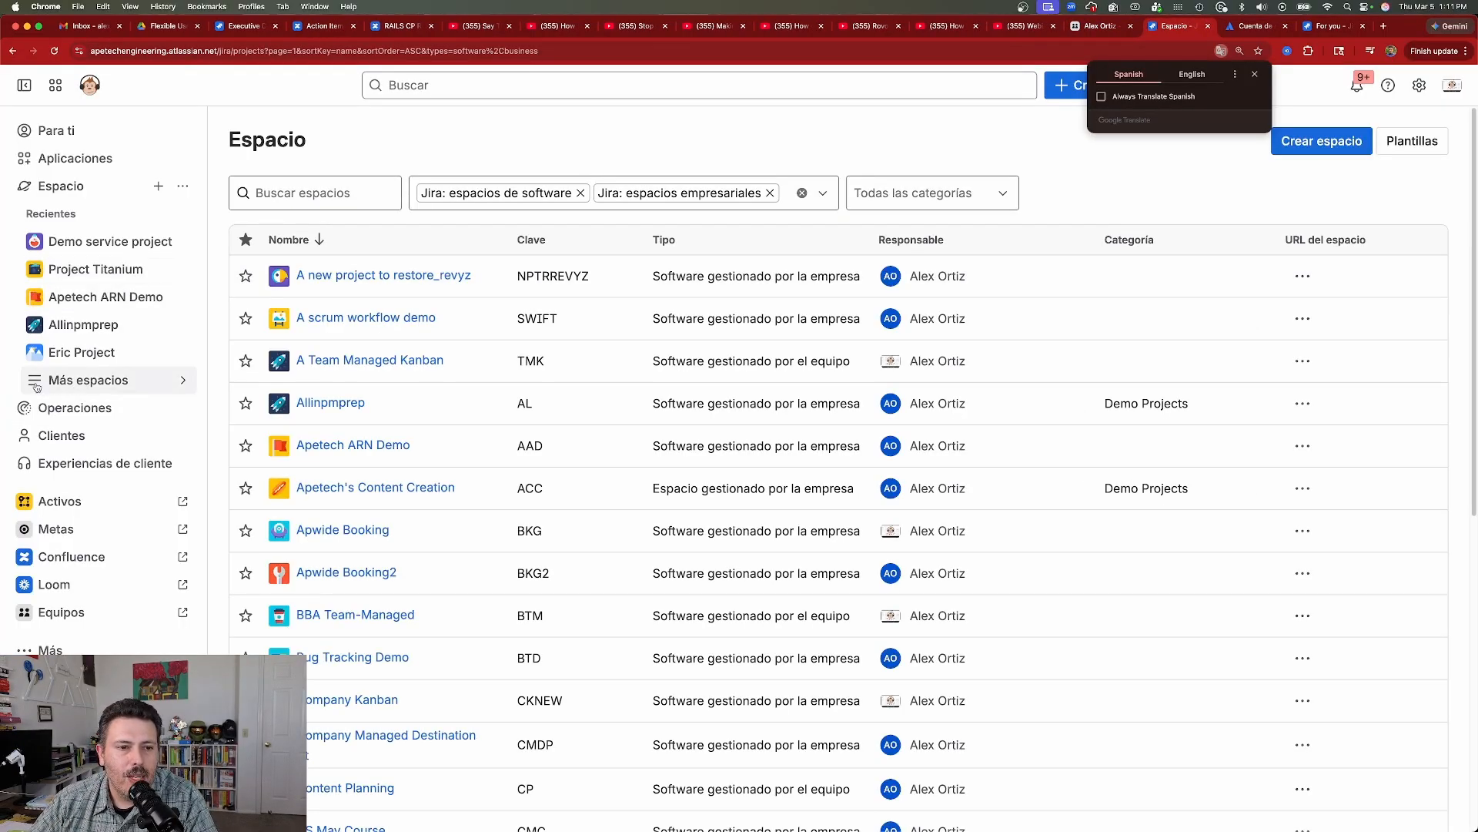
# Expand Demo service project among the recent spaces and open its customer portal from the project's channels.
pyautogui.click(87, 381)
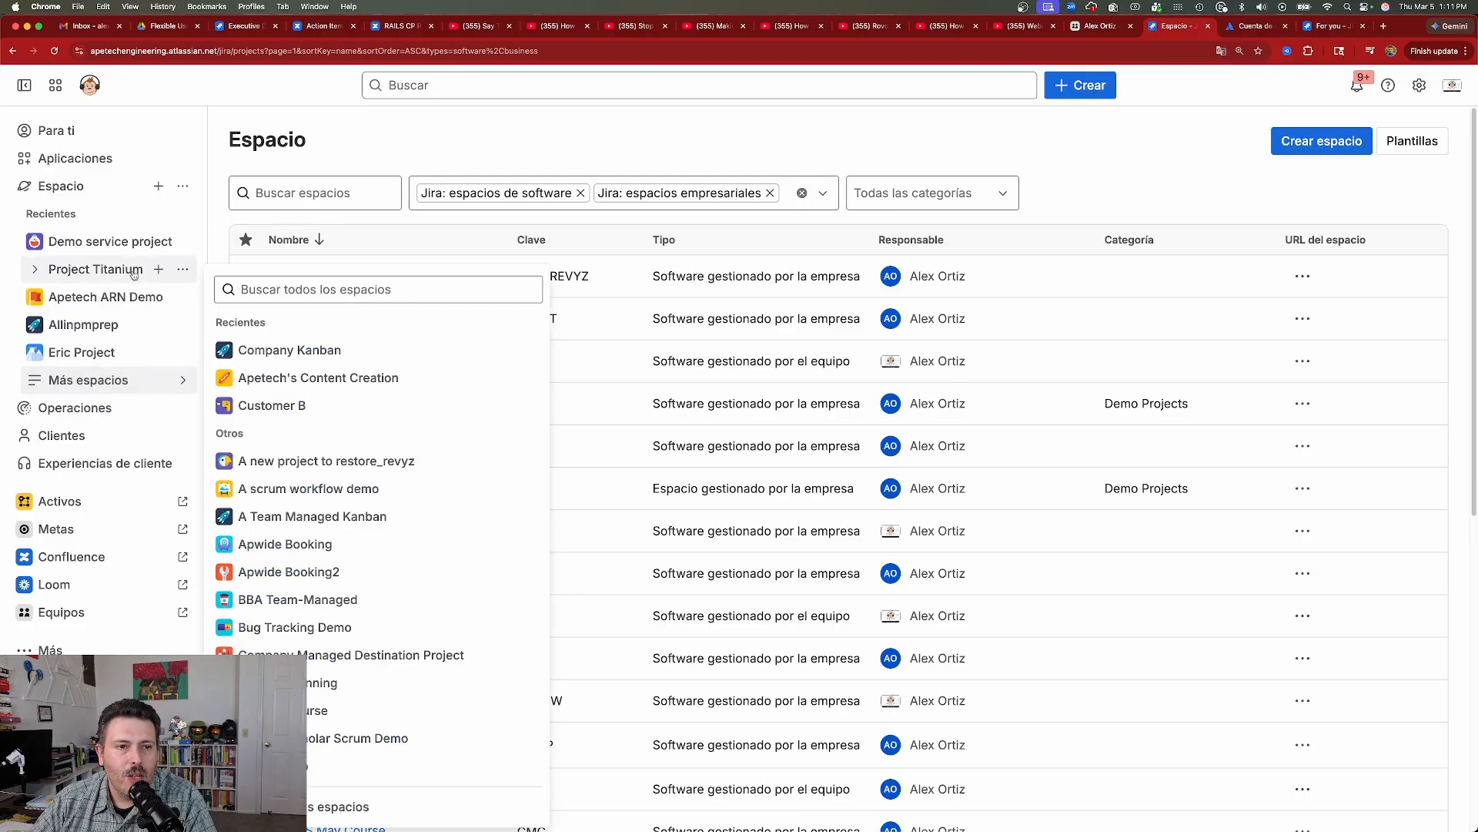
pyautogui.click(130, 245)
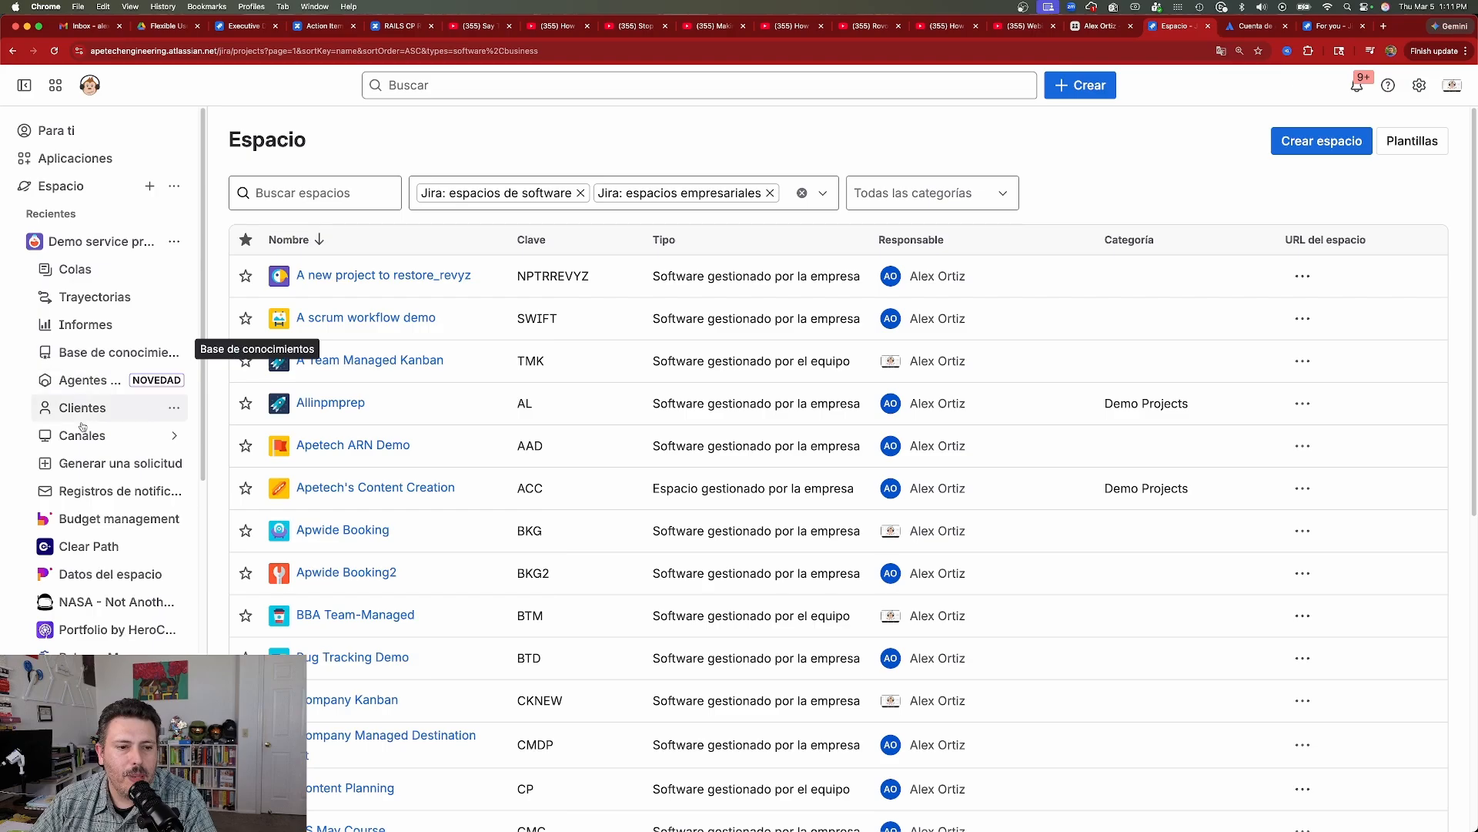
pyautogui.scroll(-3, 81, 555)
pyautogui.scroll(-2, 81, 555)
pyautogui.scroll(2, 77, 454)
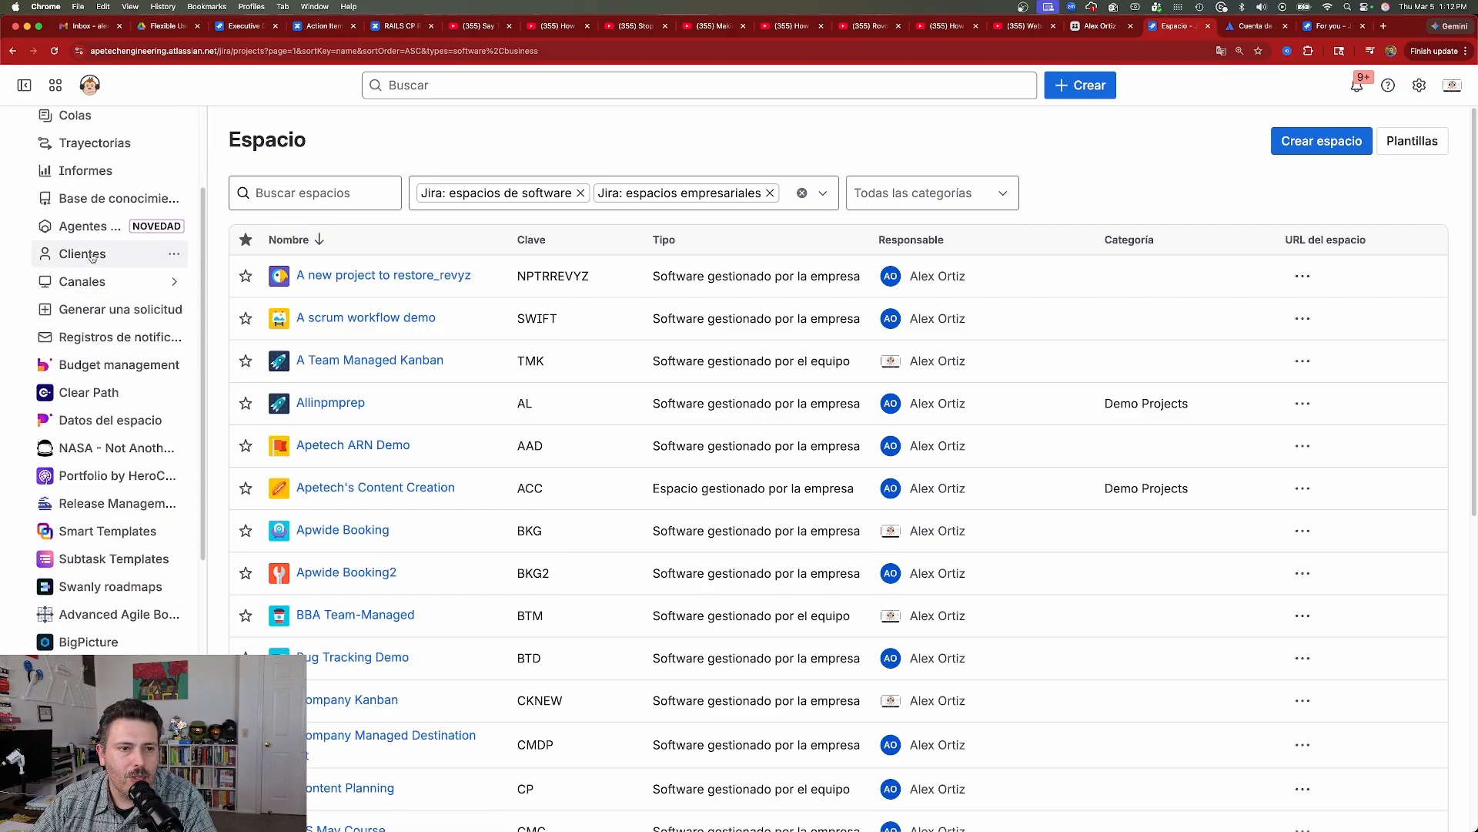
pyautogui.click(75, 283)
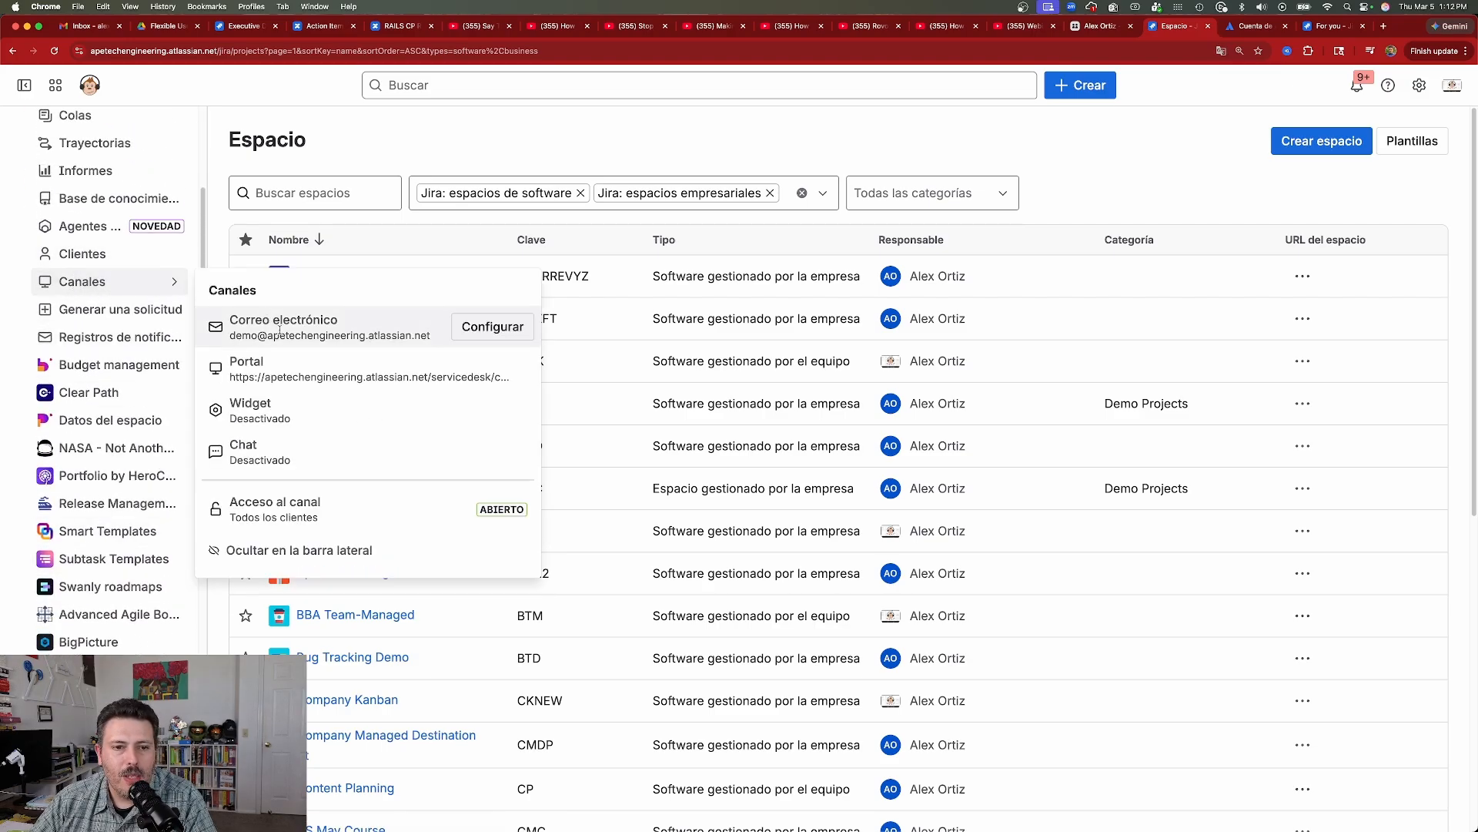
pyautogui.click(492, 368)
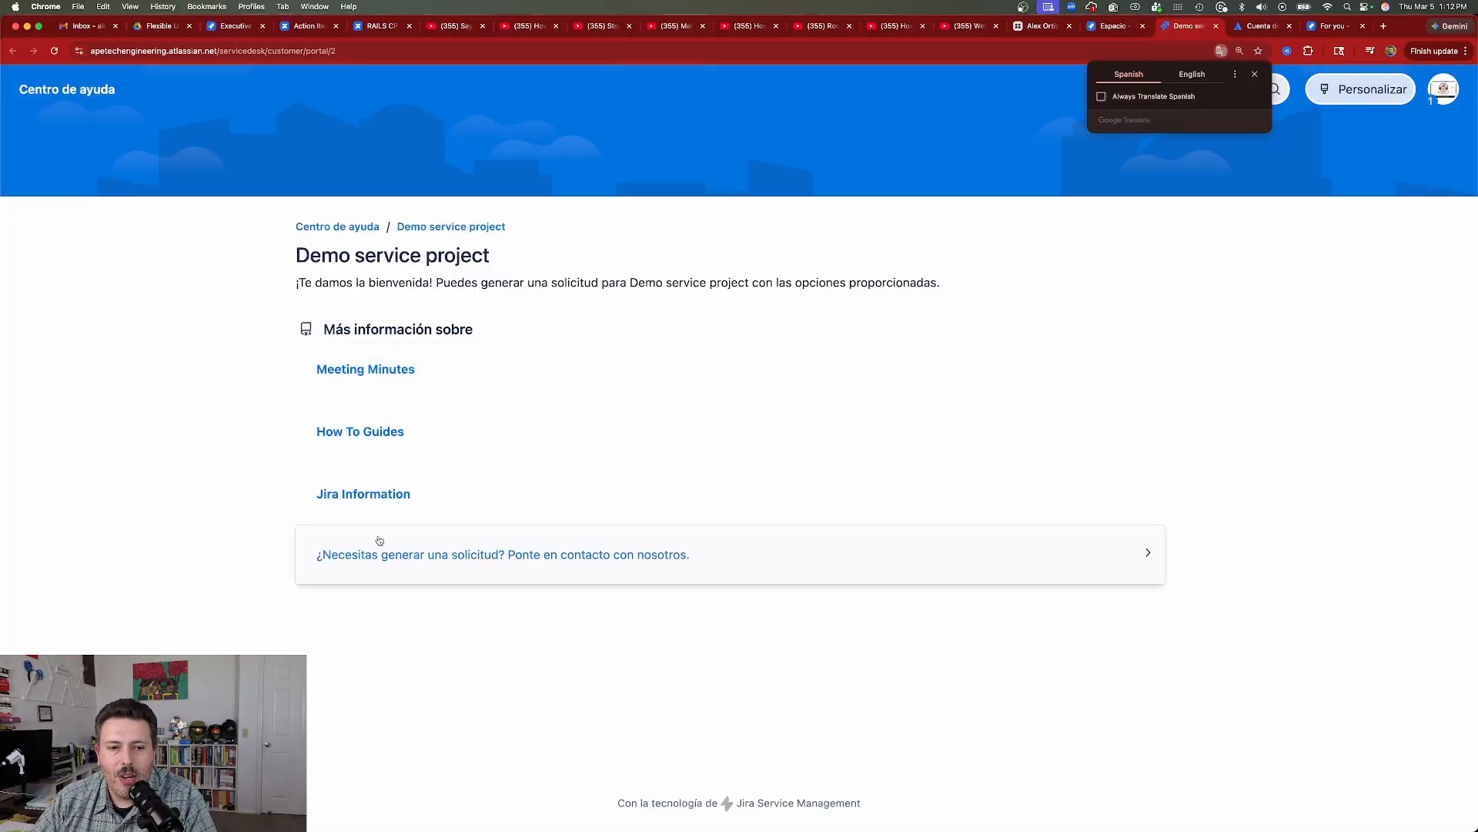
# Open the Solicitud de viaje request form under Necesita aprobación and examine its translated field labels and help texts.
pyautogui.click(501, 553)
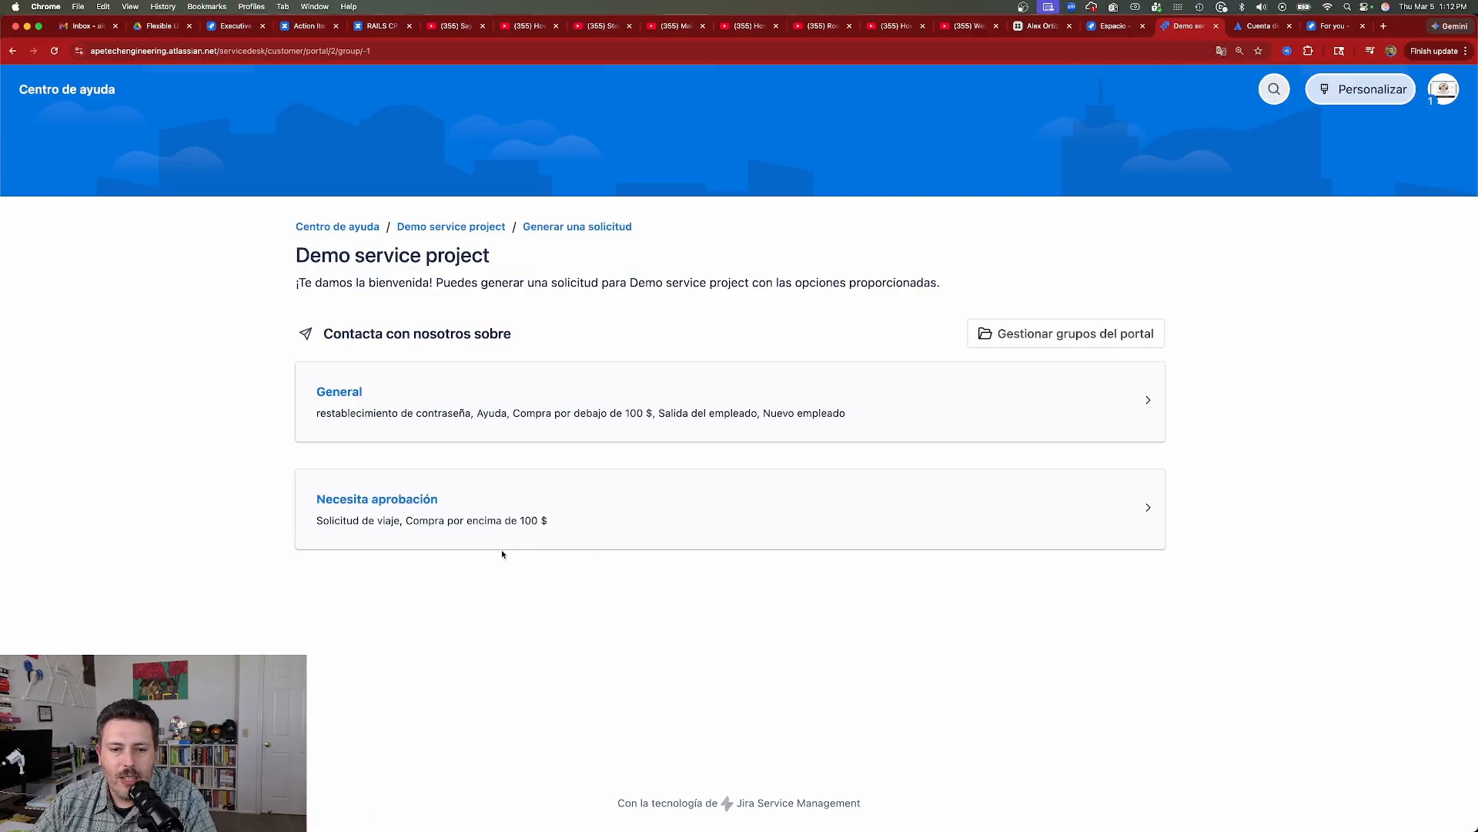
pyautogui.click(367, 495)
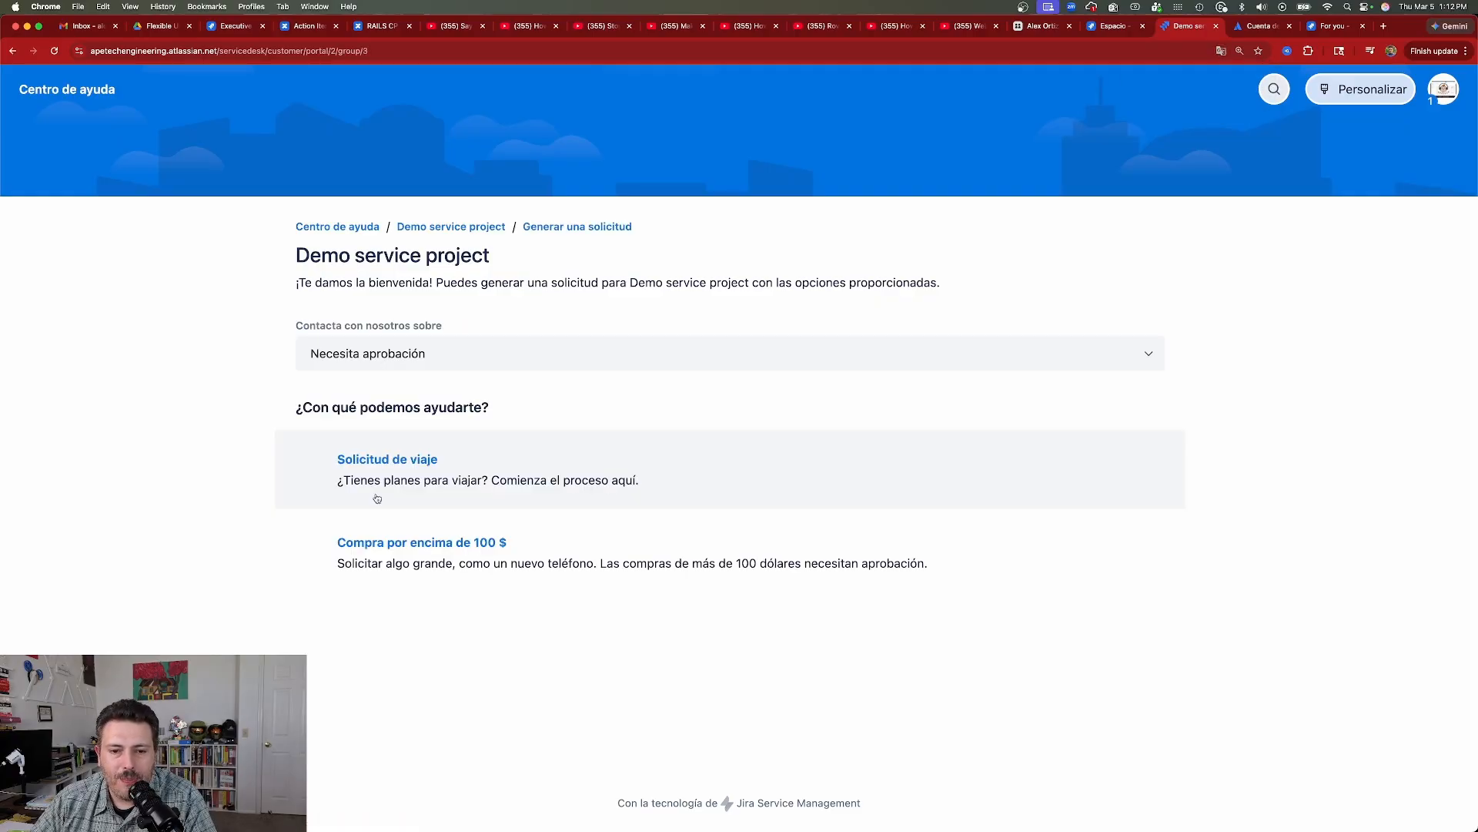
pyautogui.click(398, 473)
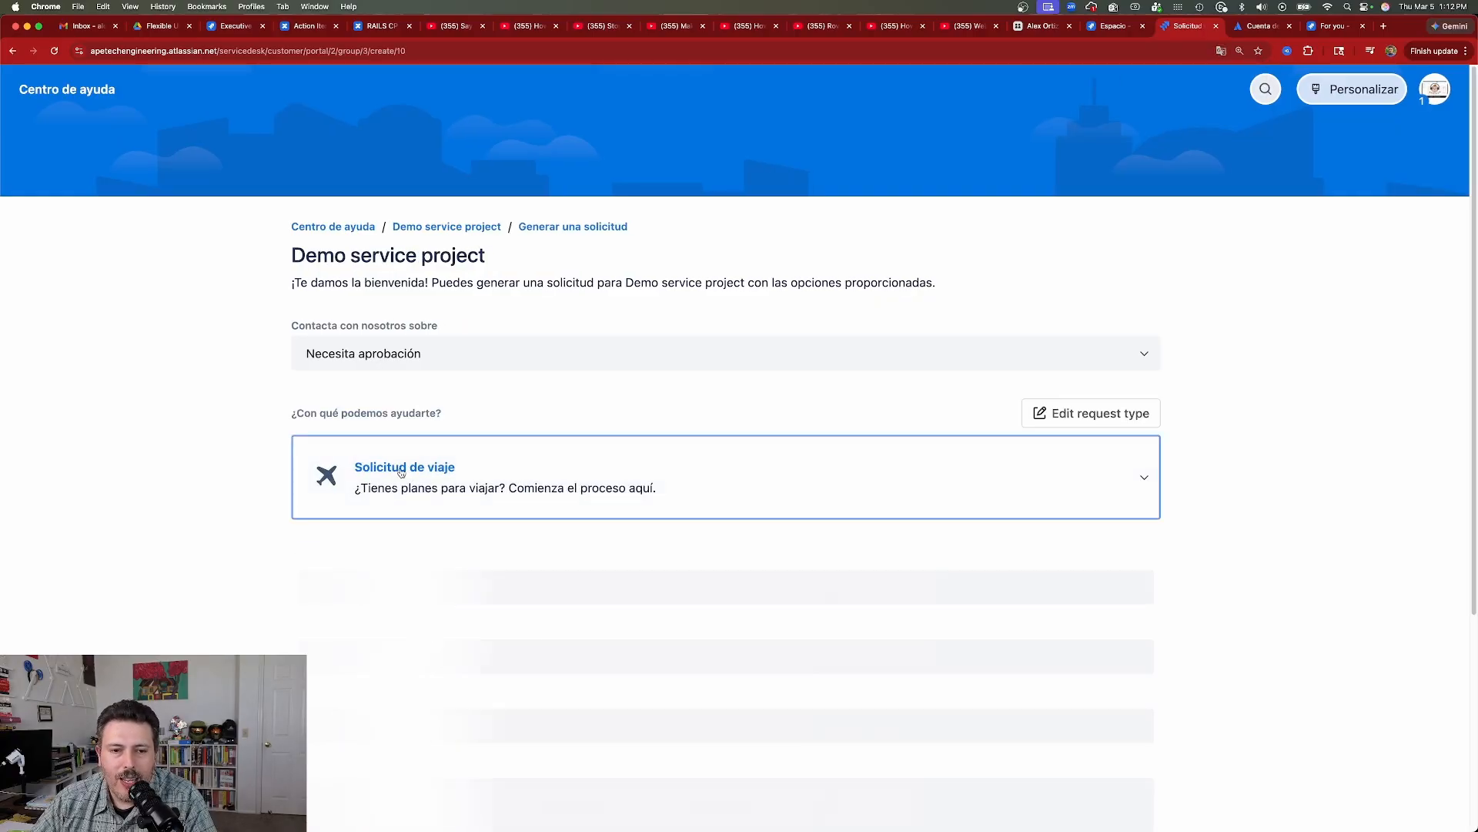
pyautogui.moveTo(339, 467); pyautogui.dragTo(312, 473)
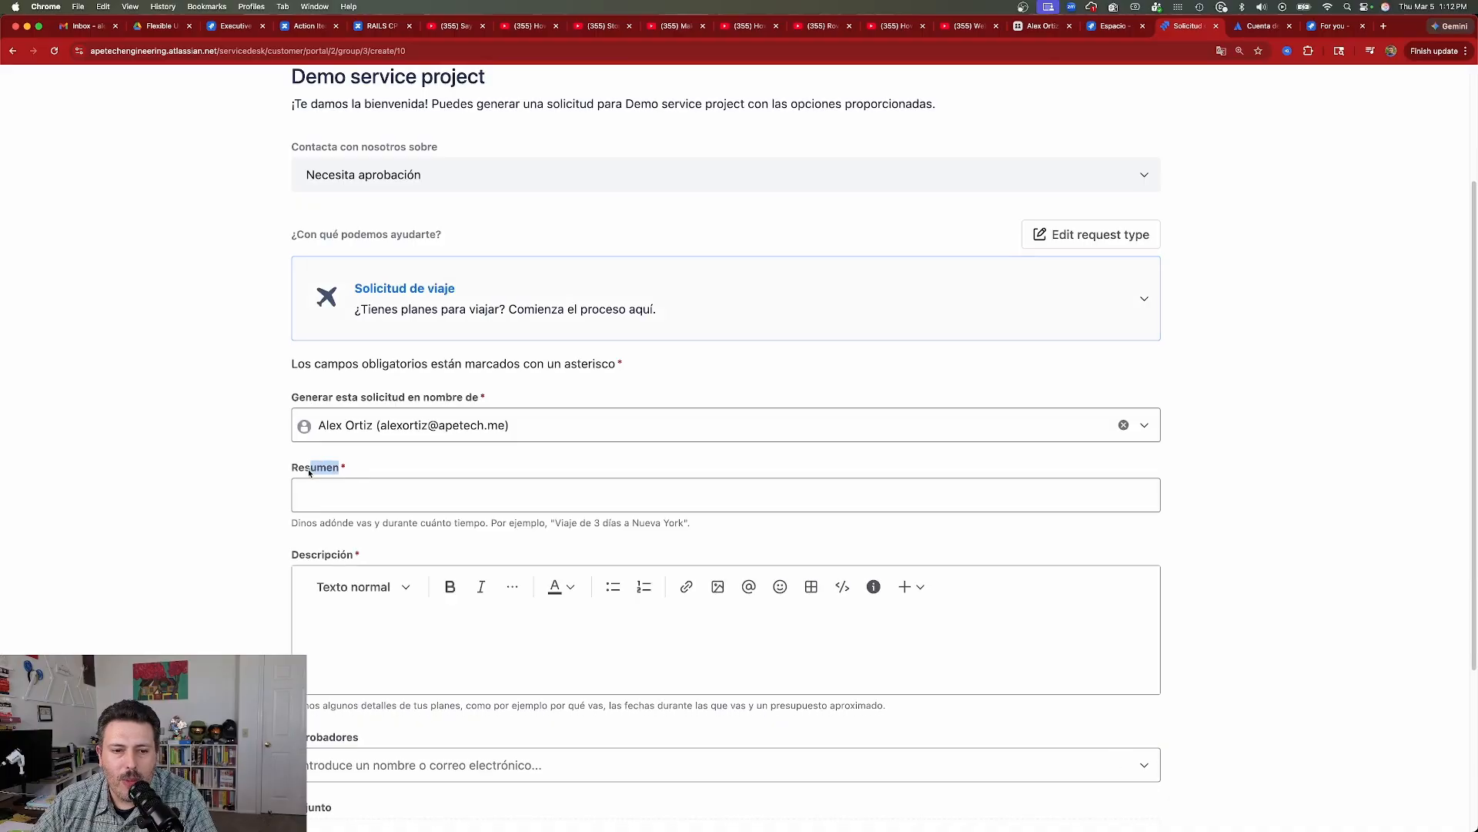
pyautogui.scroll(-5, 300, 556)
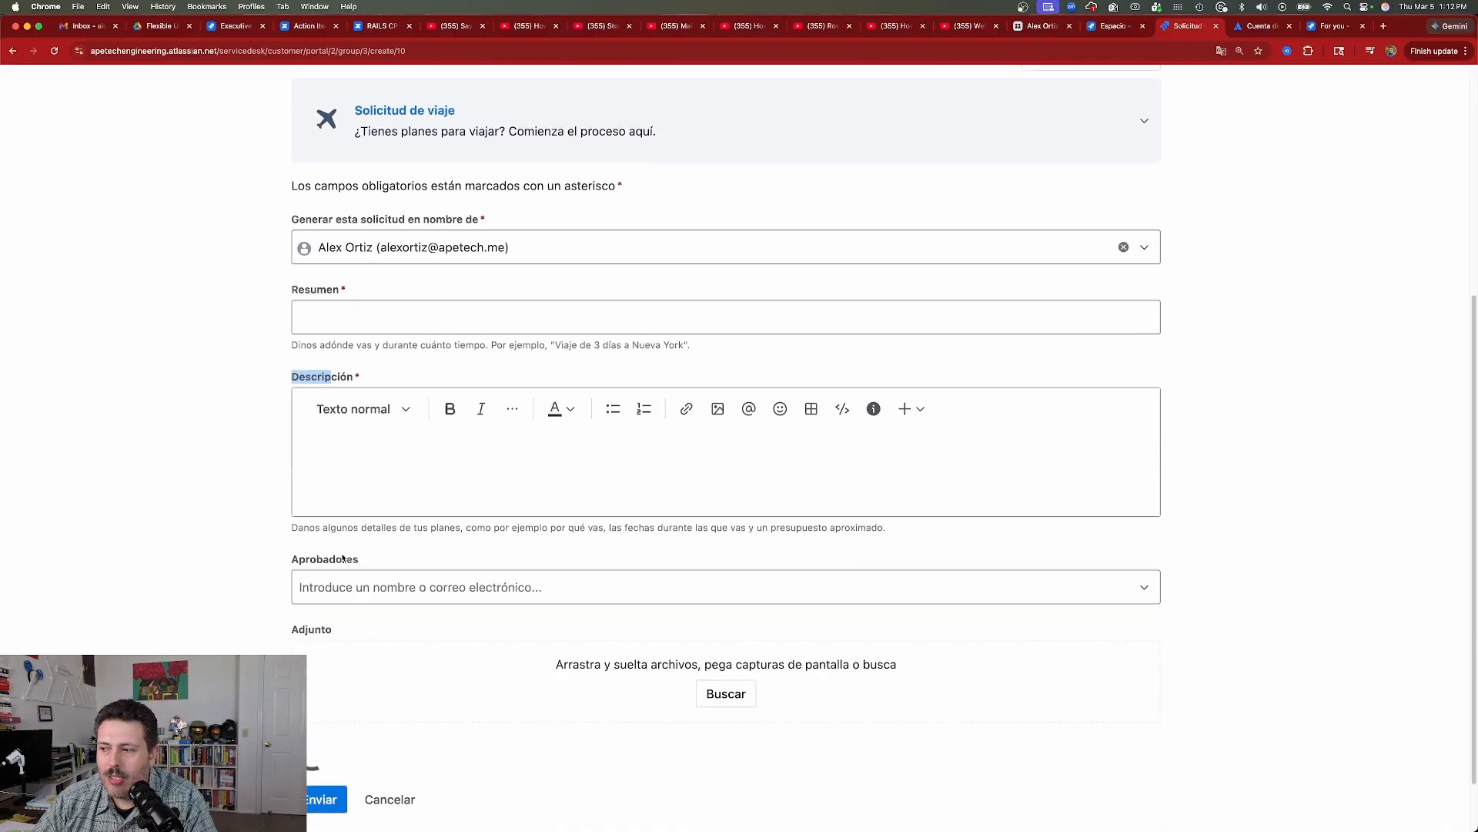